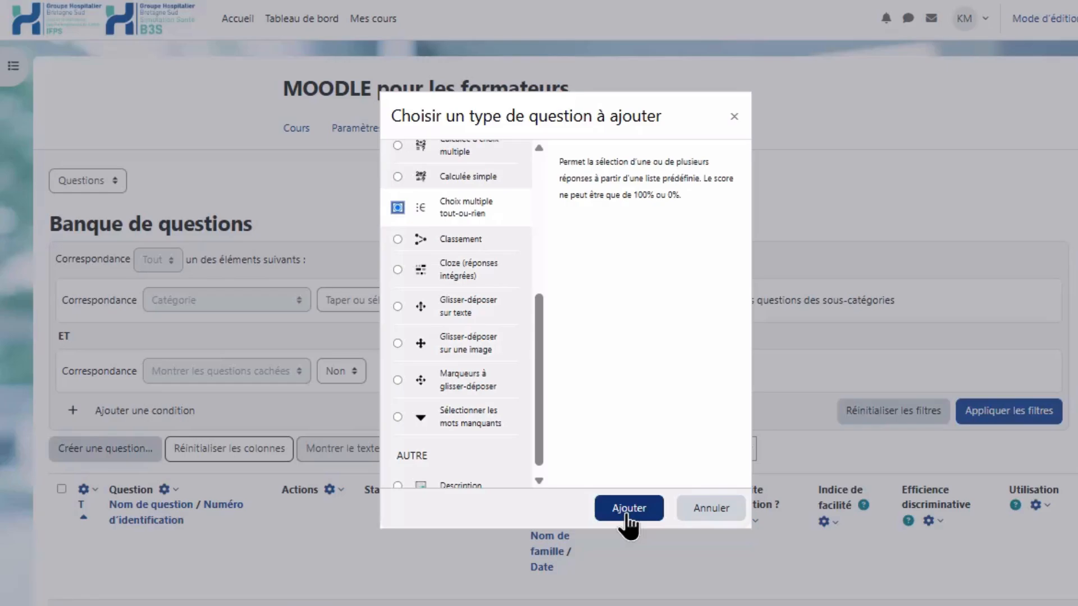
# Create a "Choix multiple tout-ou-rien" question, using "Quel est le rôle du fluor pour les dents?" as both its name and question text
pyautogui.click(627, 517)
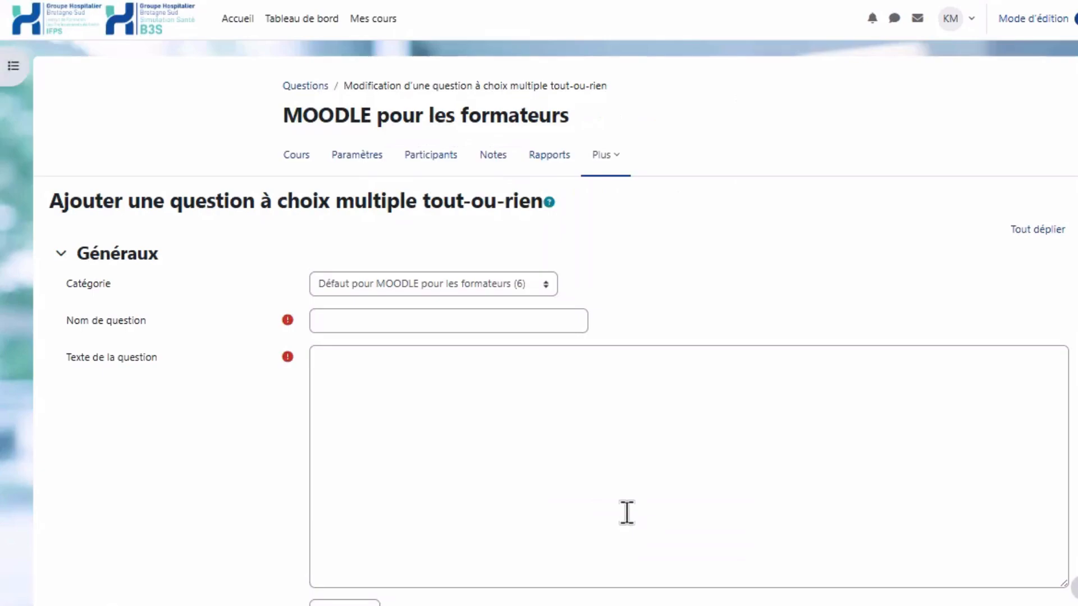
pyautogui.click(369, 321)
pyautogui.write('Q')
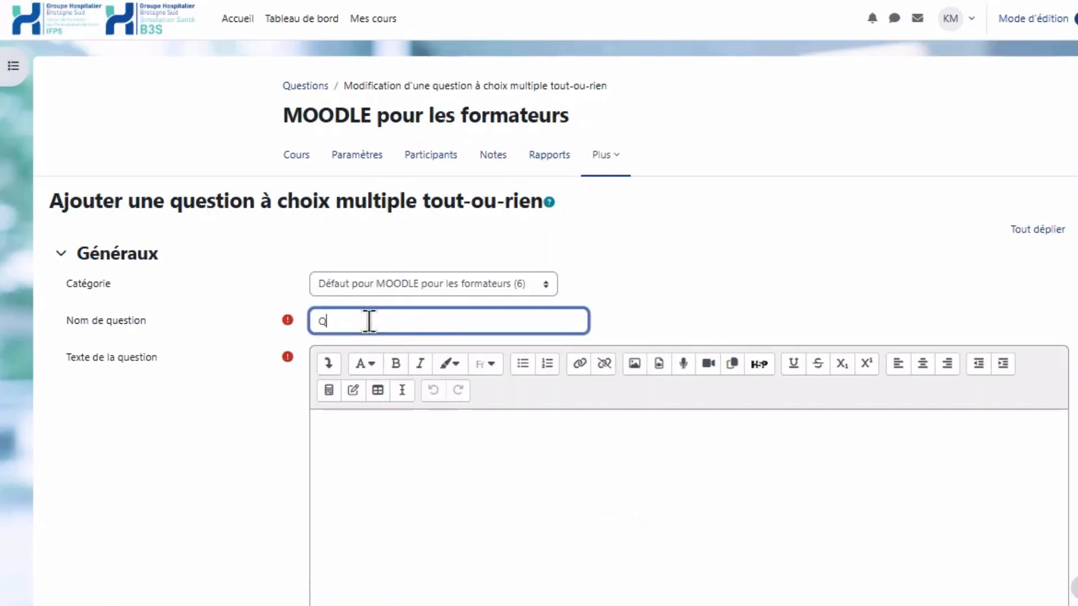
pyautogui.write('uel est le rôle du fluor pour les dents?')
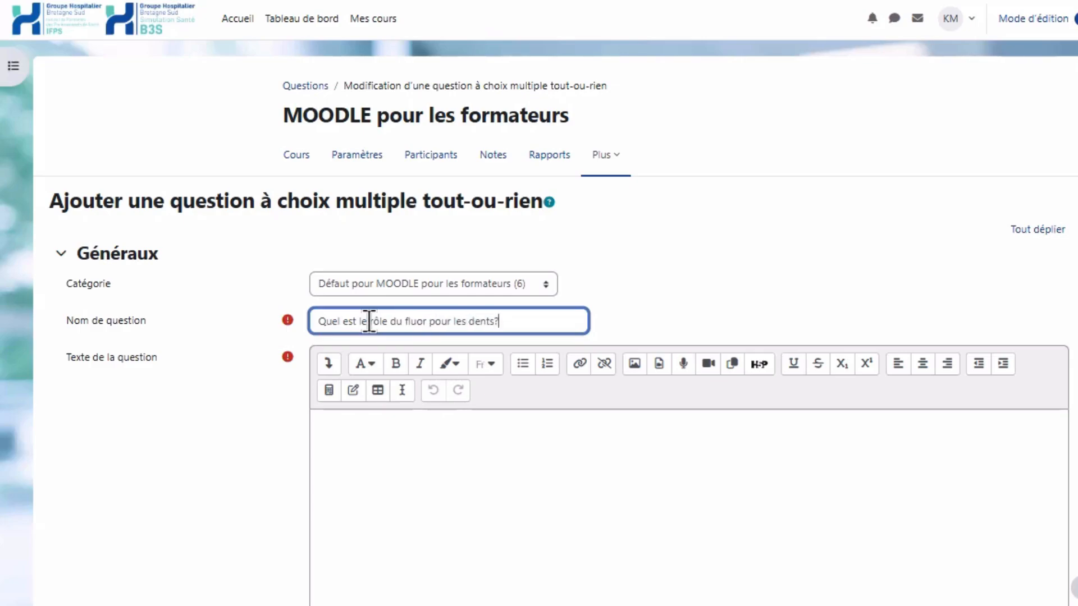
pyautogui.hotkey('ctrl', 'a')
pyautogui.hotkey('ctrl', 'c')
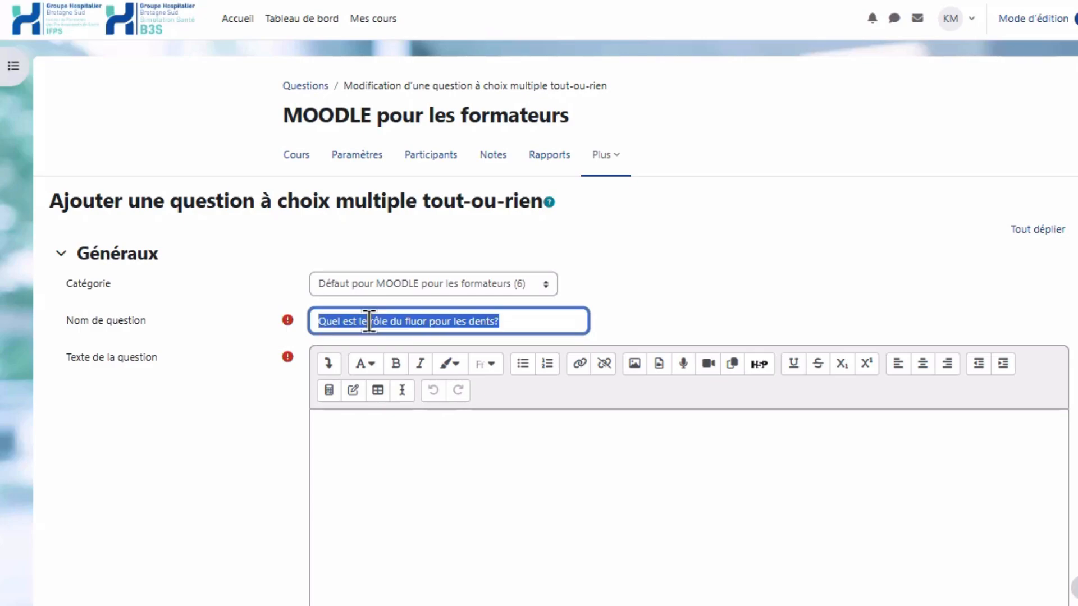
pyautogui.click(443, 475)
pyautogui.hotkey('ctrl', 'v')
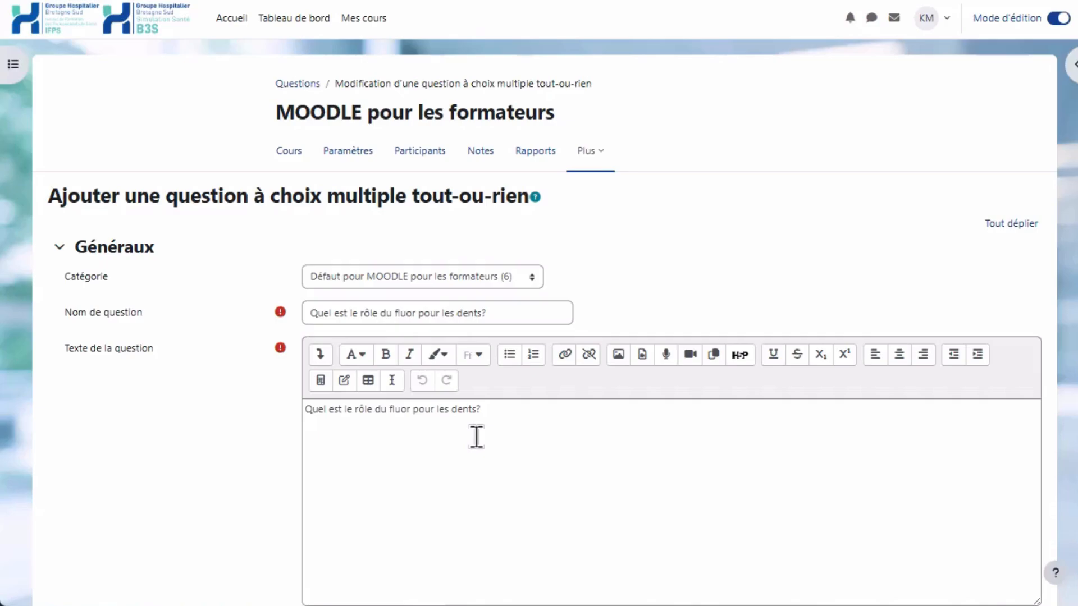
# Enter "Renforcer l'émail" as answer 1 and "Aider à la reminéralisation des dents" as answer 2
pyautogui.scroll(-9, 474, 436)
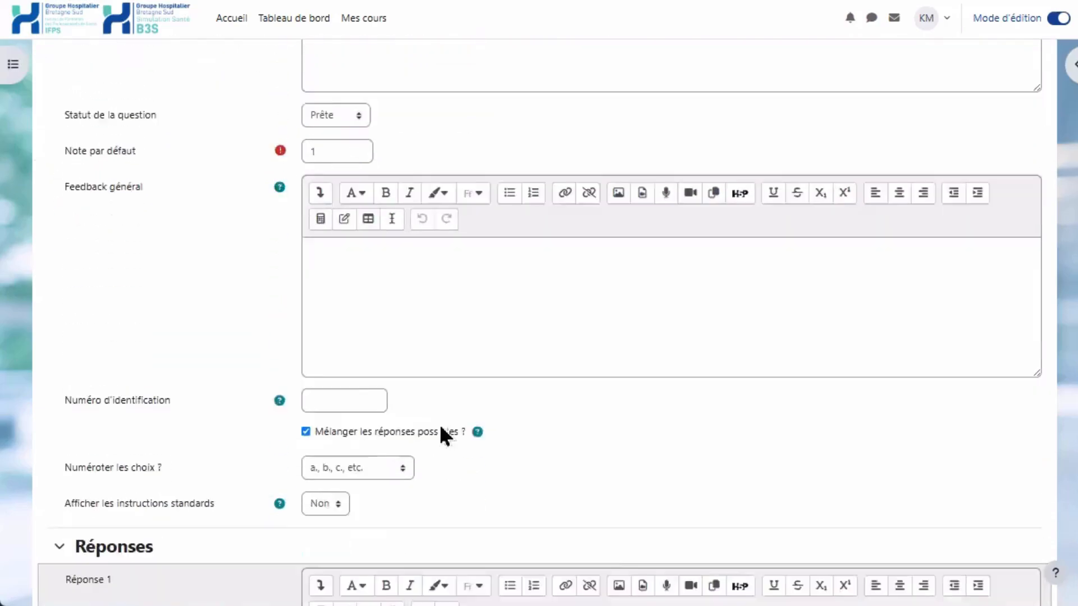
pyautogui.scroll(-7, 440, 433)
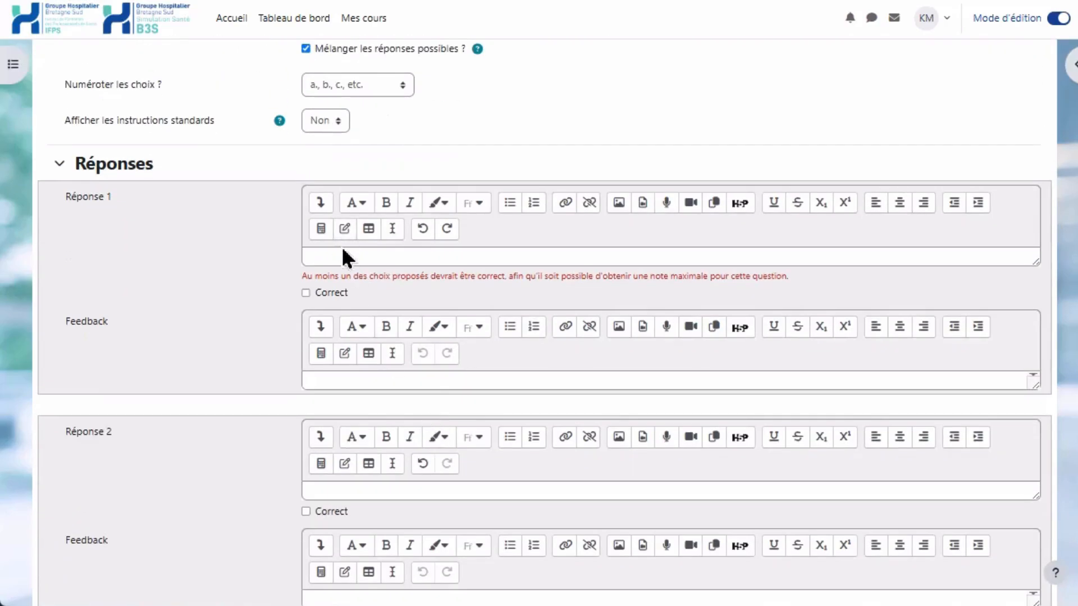
pyautogui.click(342, 255)
pyautogui.write("Renforcer l'émail")
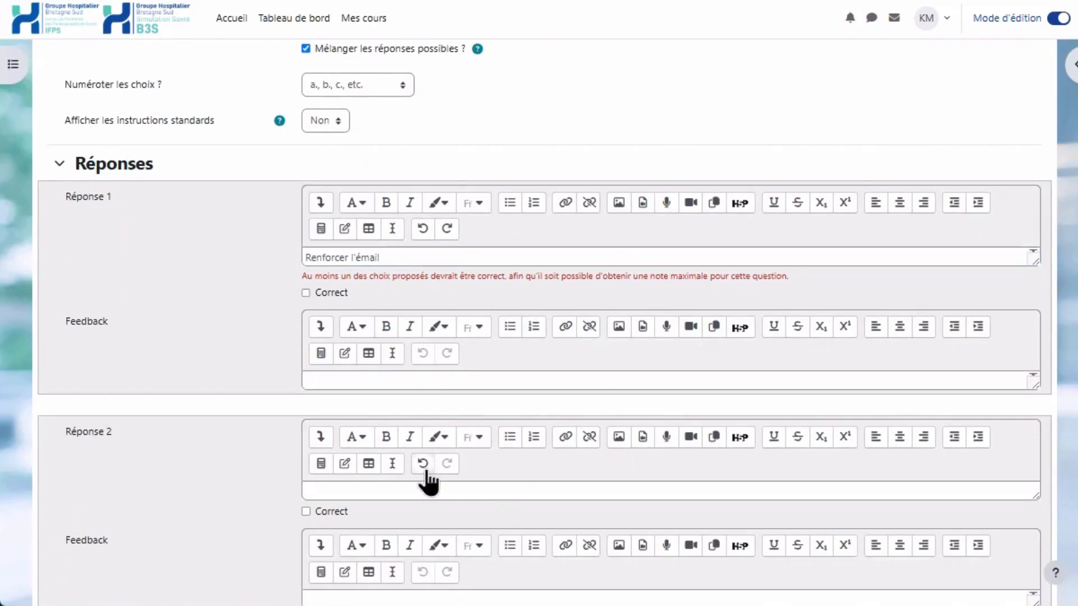
pyautogui.click(332, 489)
pyautogui.write('Aider à la reminéralisation des dents')
# Enter "Stimuler la production de salive" as answer 3 and "Rendre les dents plus blanches" as answer 4
pyautogui.scroll(-10, 277, 510)
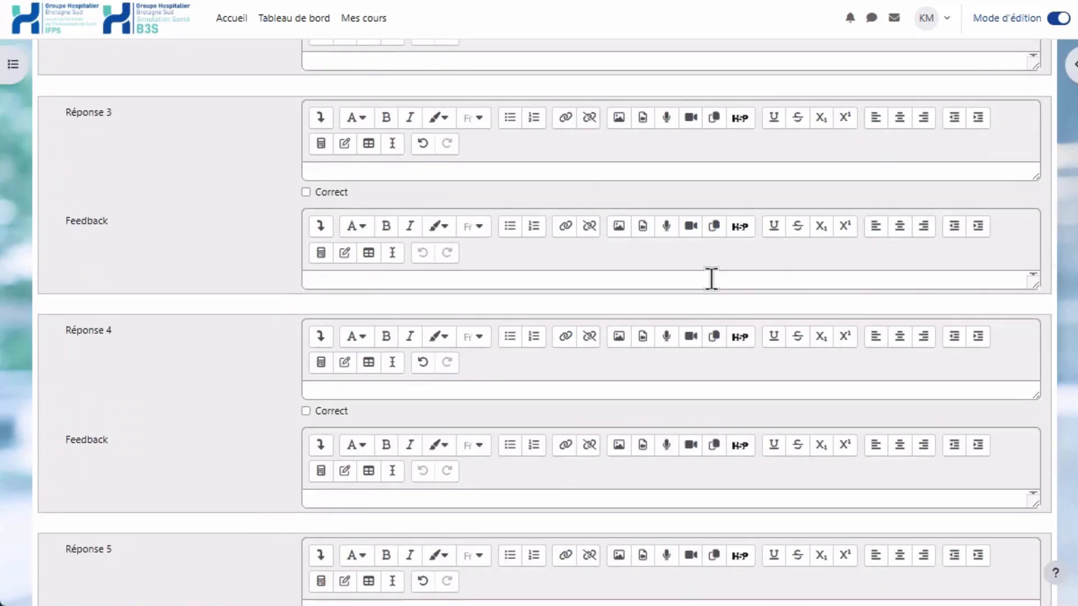
pyautogui.click(584, 175)
pyautogui.write('Stimuler la production de salive')
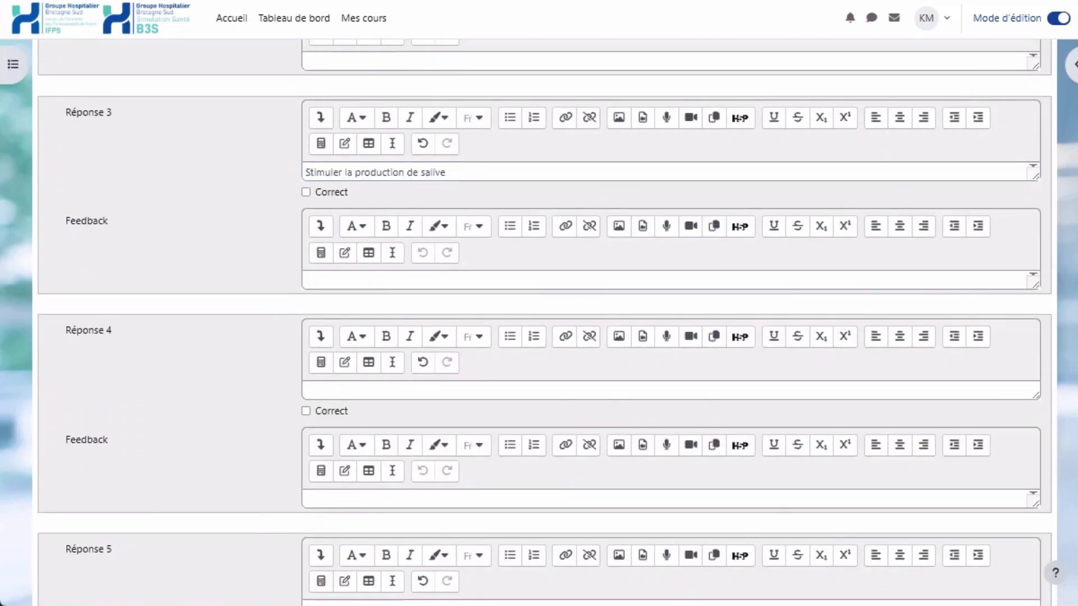
pyautogui.click(397, 387)
pyautogui.write('Rendre les dents plus blanches')
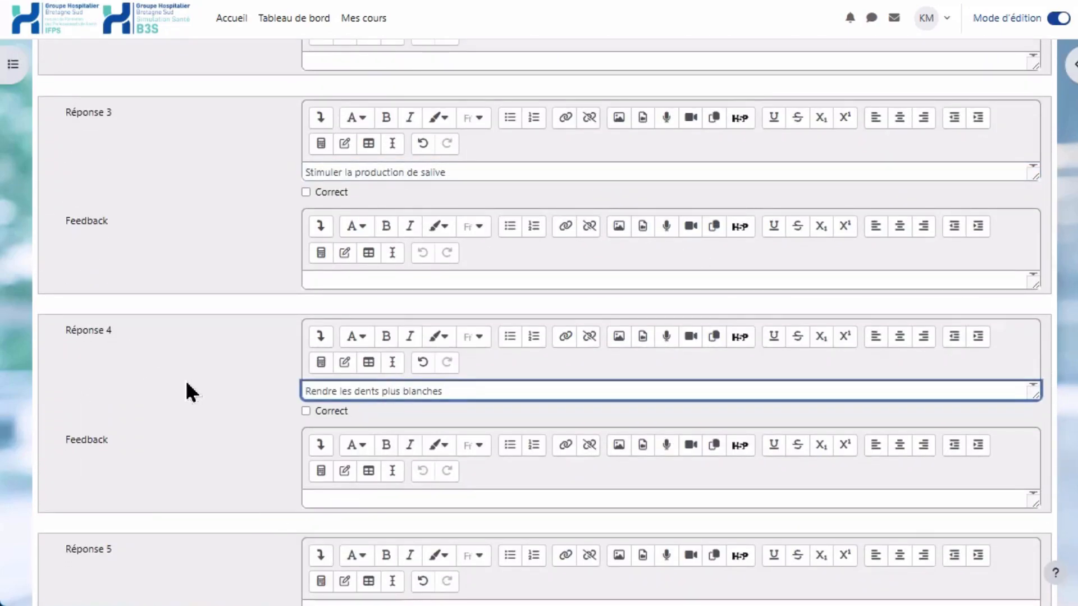
# Mark answers 1 and 2, on strengthening enamel and remineralising teeth, as correct
pyautogui.scroll(10, 185, 379)
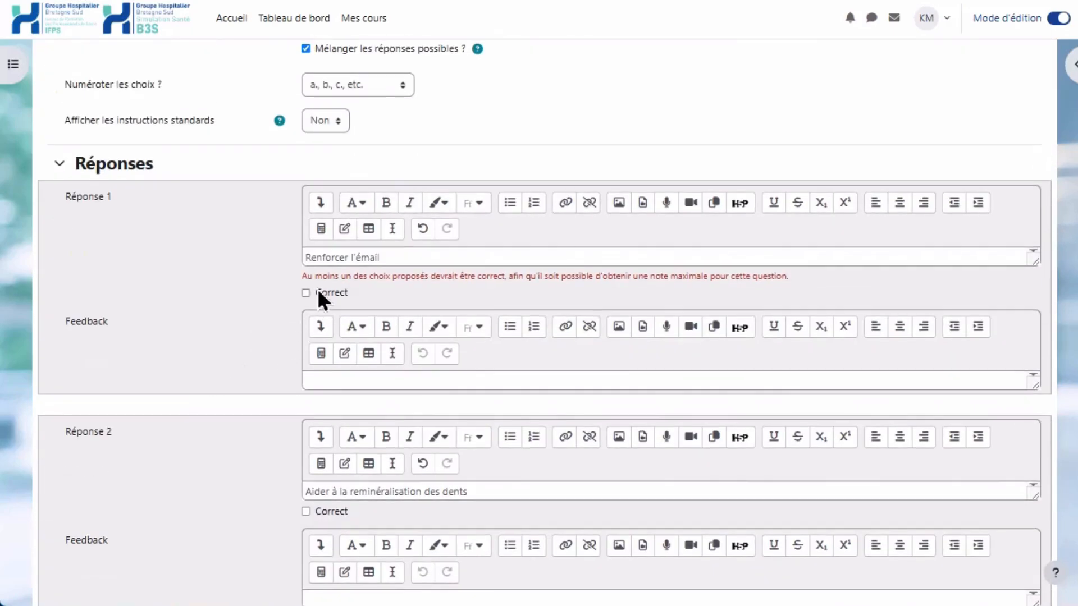
pyautogui.click(305, 293)
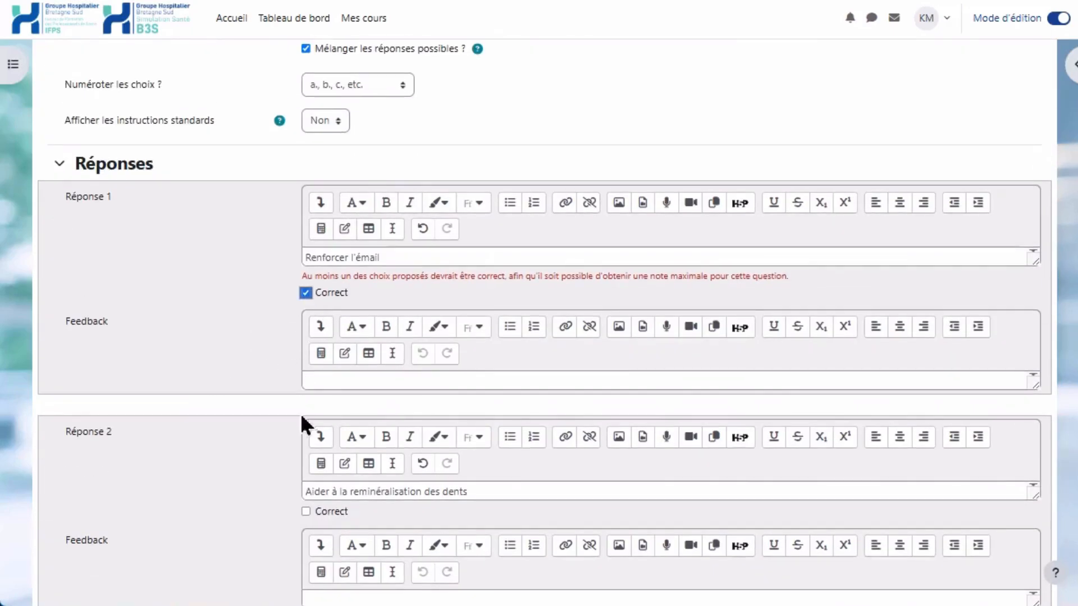
pyautogui.click(306, 512)
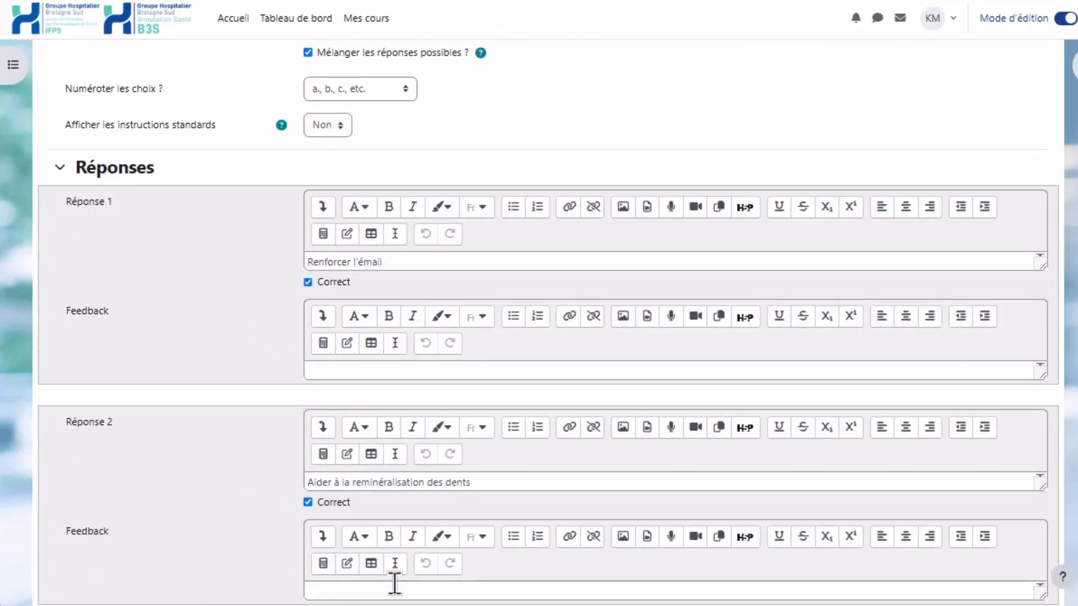
# Paste the explanation of fluoride's effects on enamel, remineralisation, saliva and whiteness as the general feedback, and save the question
pyautogui.scroll(5, 392, 587)
pyautogui.scroll(6, 394, 595)
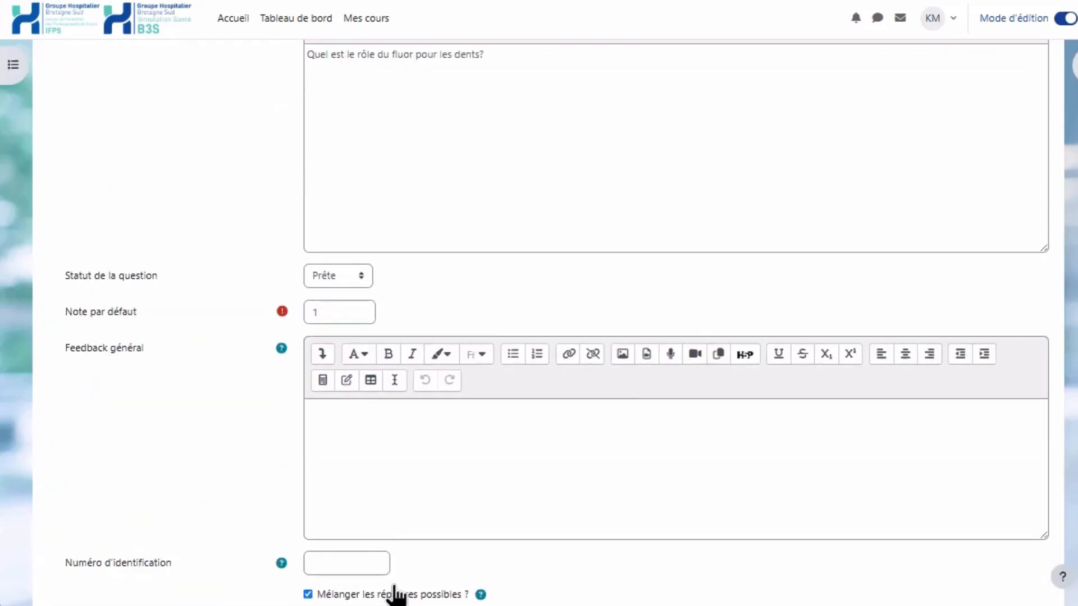
pyautogui.click(345, 518)
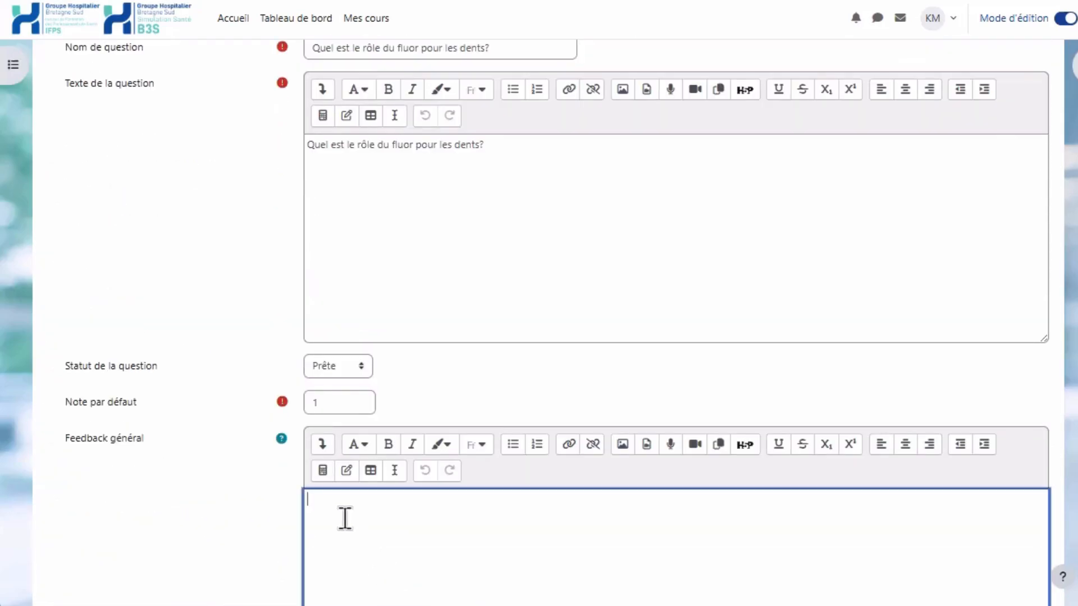
pyautogui.hotkey('ctrl', 'v')
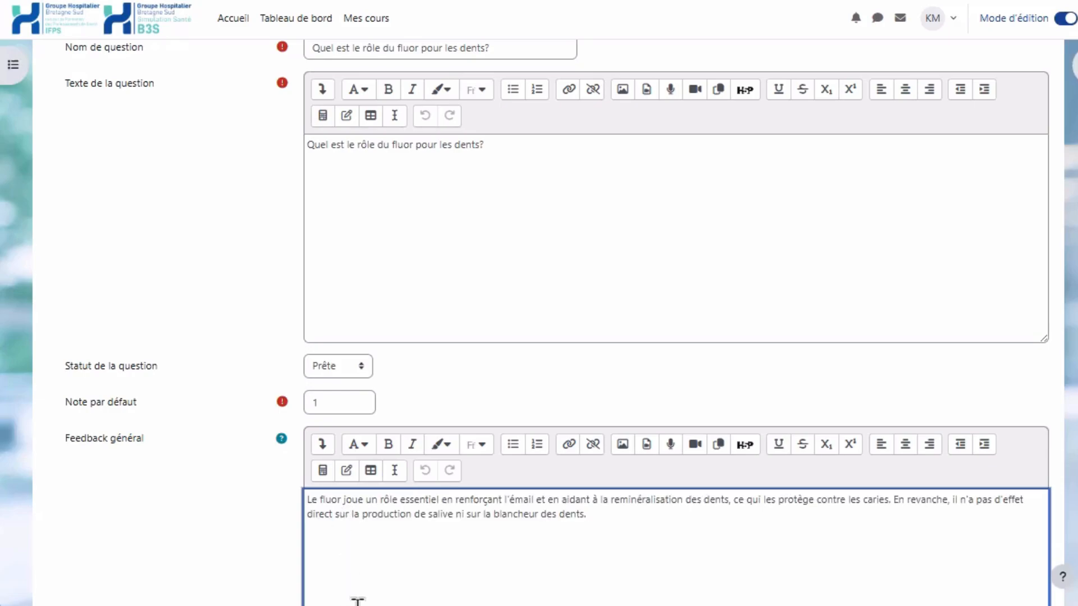
pyautogui.click(218, 472)
pyautogui.scroll(-15, 220, 476)
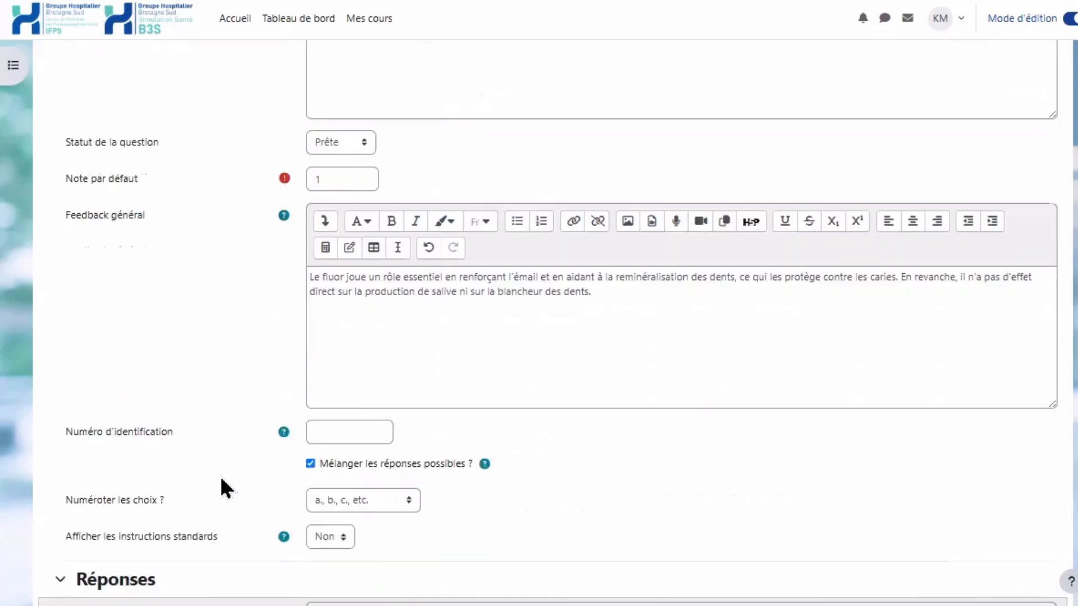
pyautogui.scroll(-10, 220, 476)
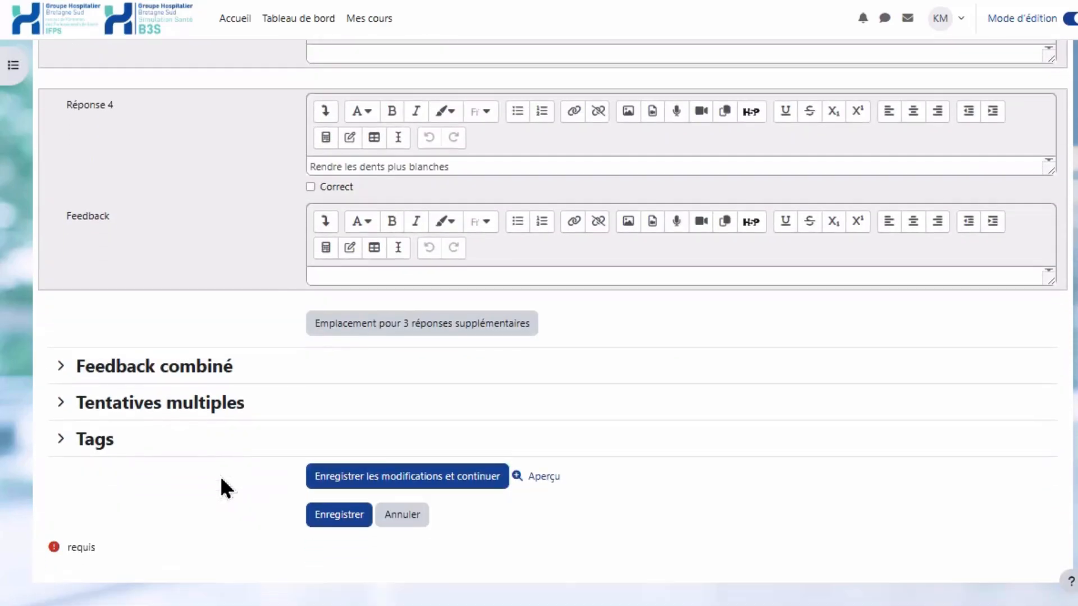
pyautogui.click(337, 515)
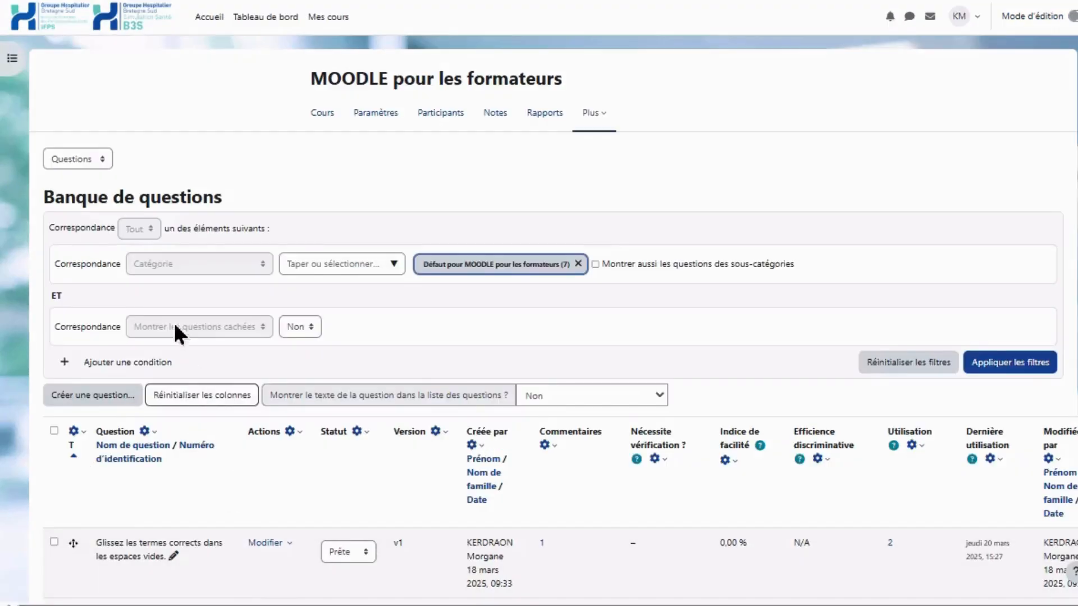
# Add a question category named "UE 01.01S1 Corps humain" under the course's default category
pyautogui.click(102, 160)
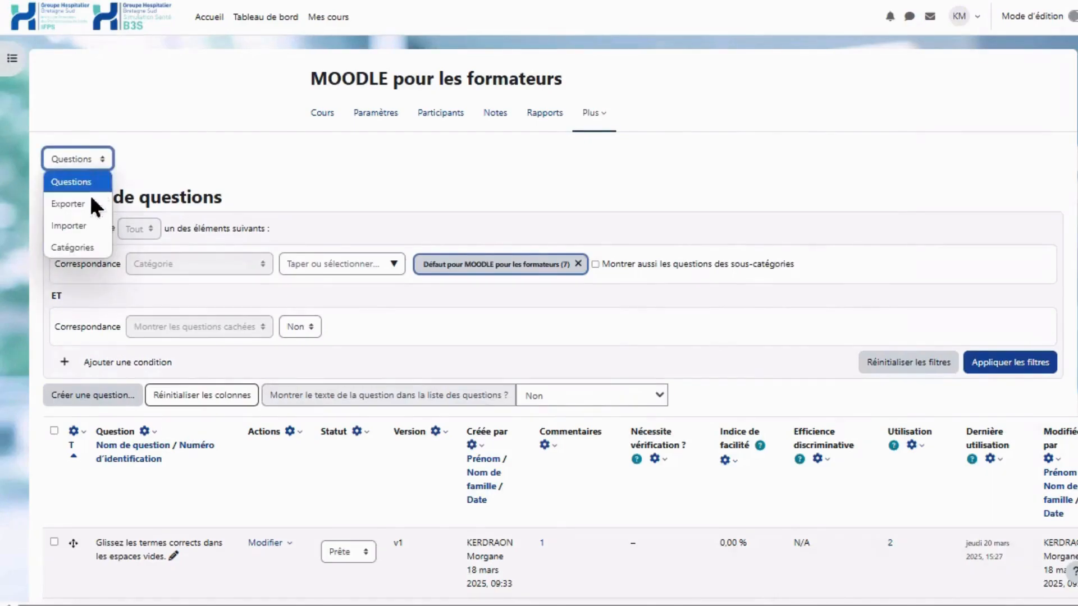
pyautogui.click(75, 247)
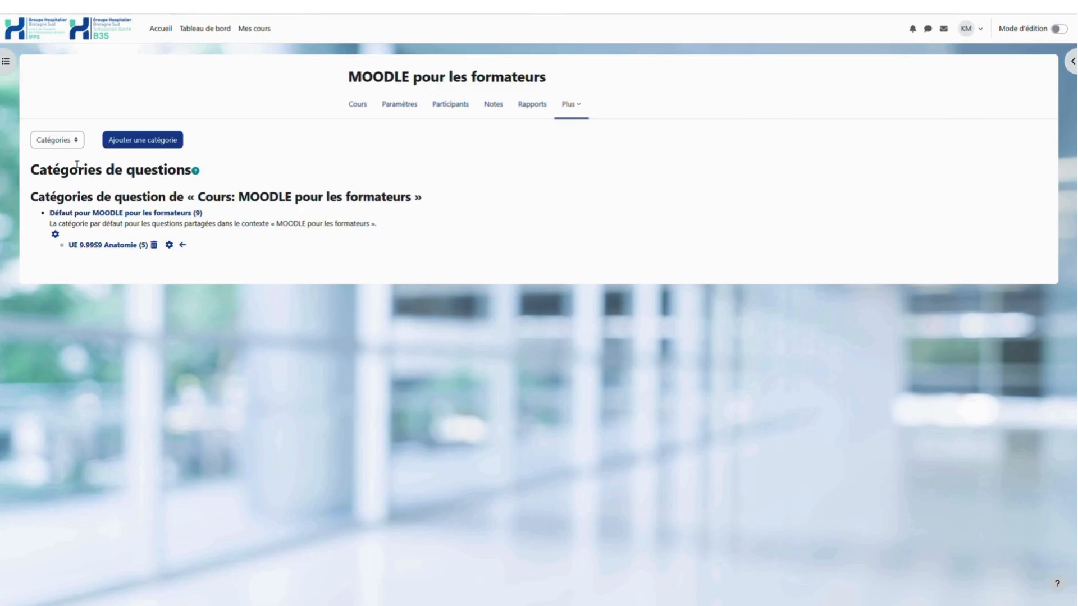
pyautogui.click(116, 141)
pyautogui.click(305, 235)
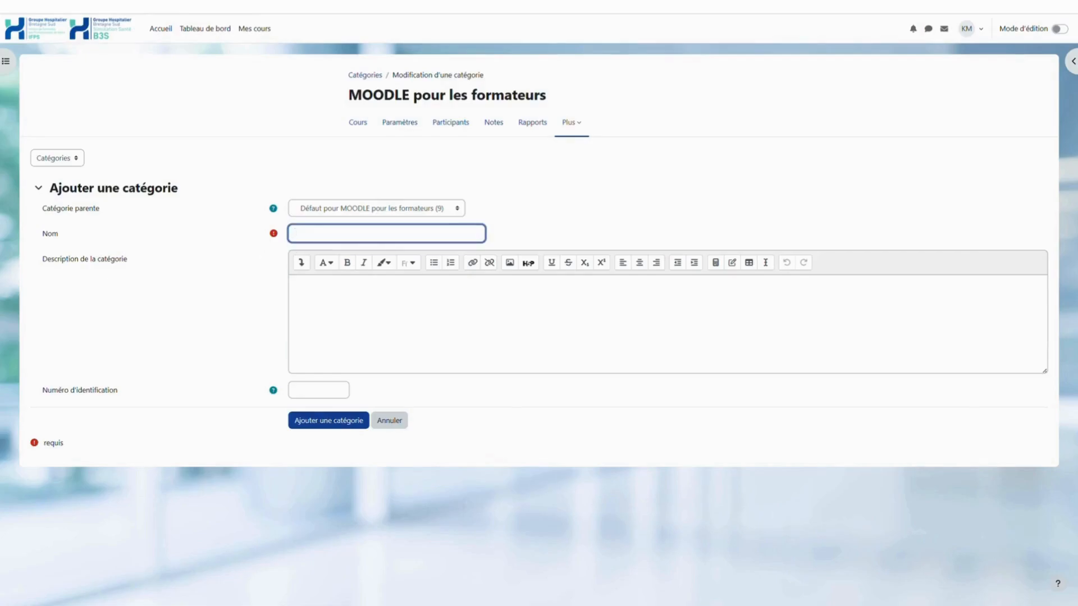
pyautogui.write('UE 01.01S1 Corps humain')
pyautogui.click(347, 421)
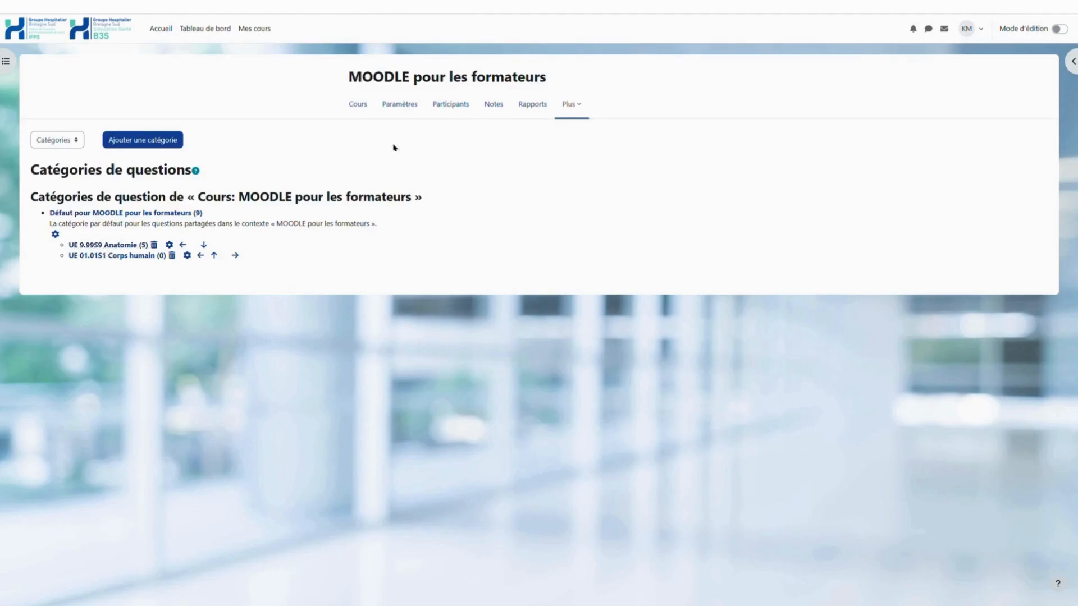
# In the question bank, move the questions on fluoride, red blood cells and the respiratory muscle to the category "UE 01.01S1 Corps humain"
pyautogui.click(584, 112)
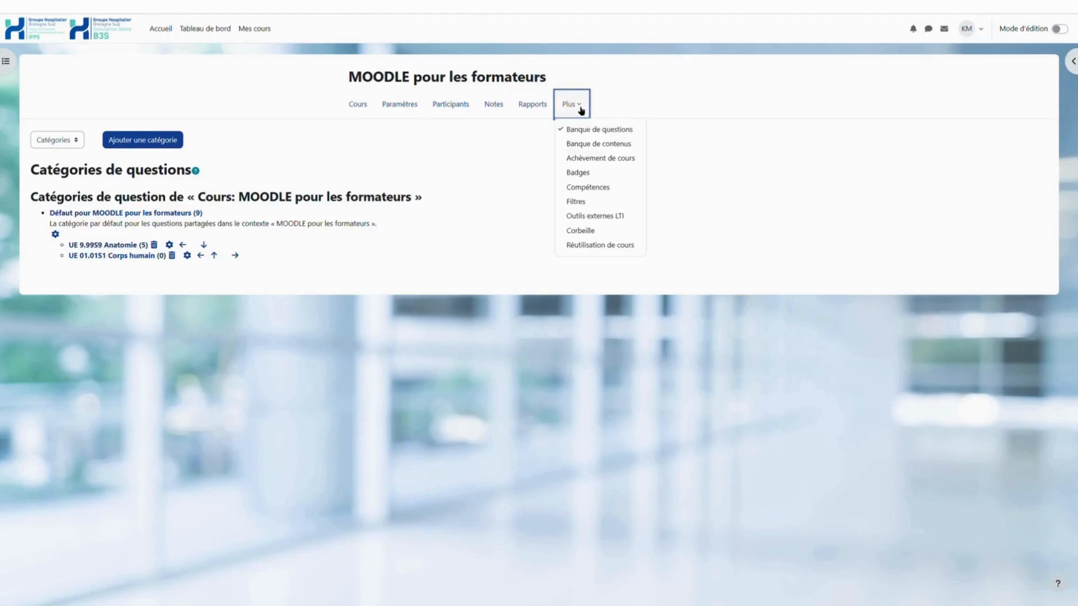
pyautogui.click(591, 135)
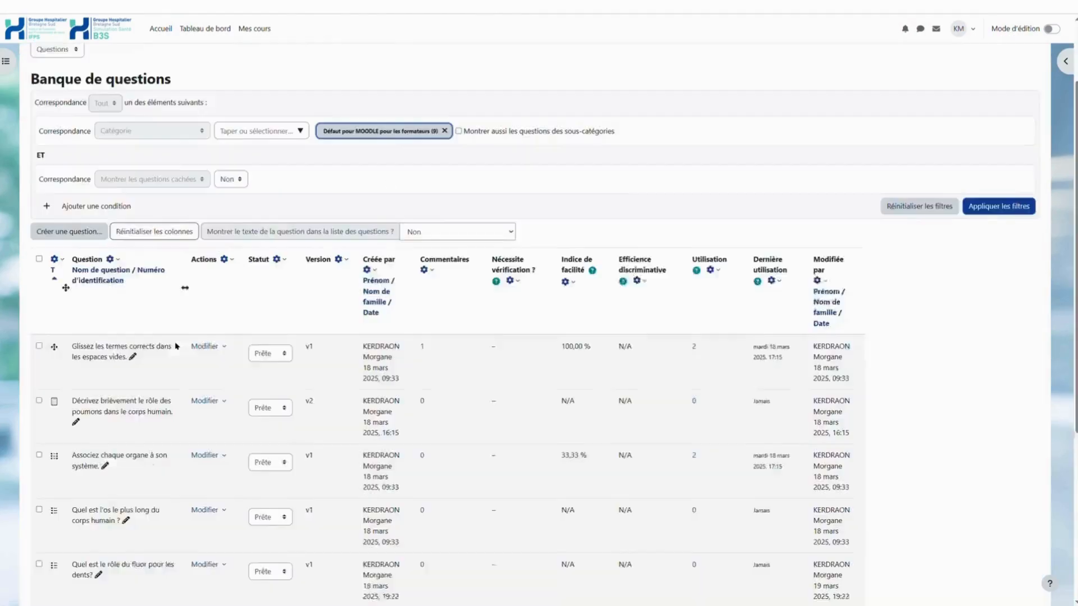
pyautogui.scroll(-2, 175, 344)
pyautogui.scroll(-3, 176, 345)
pyautogui.scroll(-2, 176, 345)
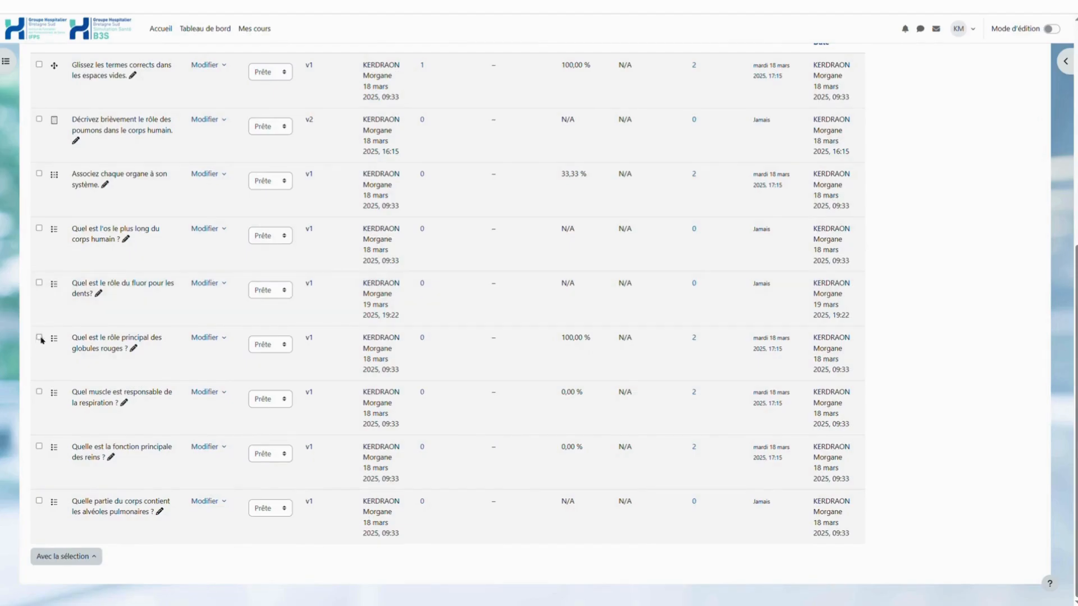
pyautogui.click(38, 283)
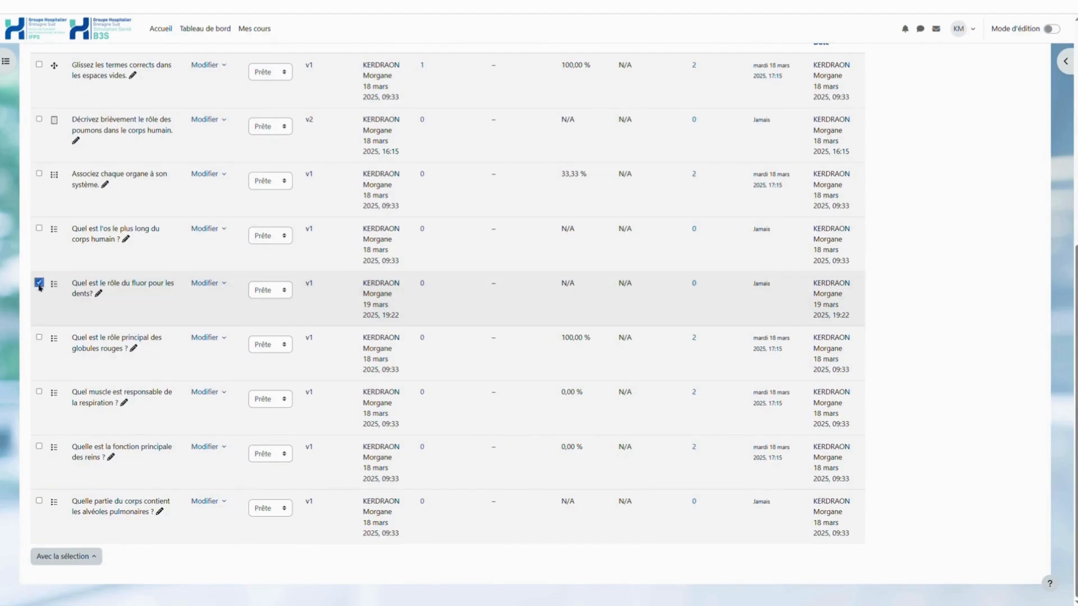
pyautogui.click(39, 338)
pyautogui.click(38, 392)
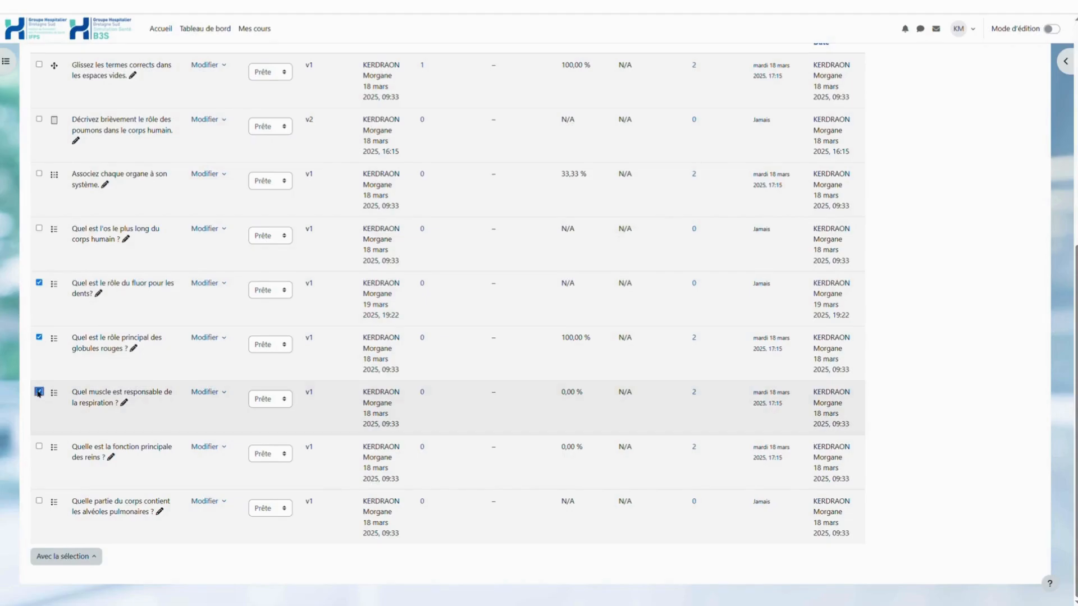
pyautogui.click(65, 557)
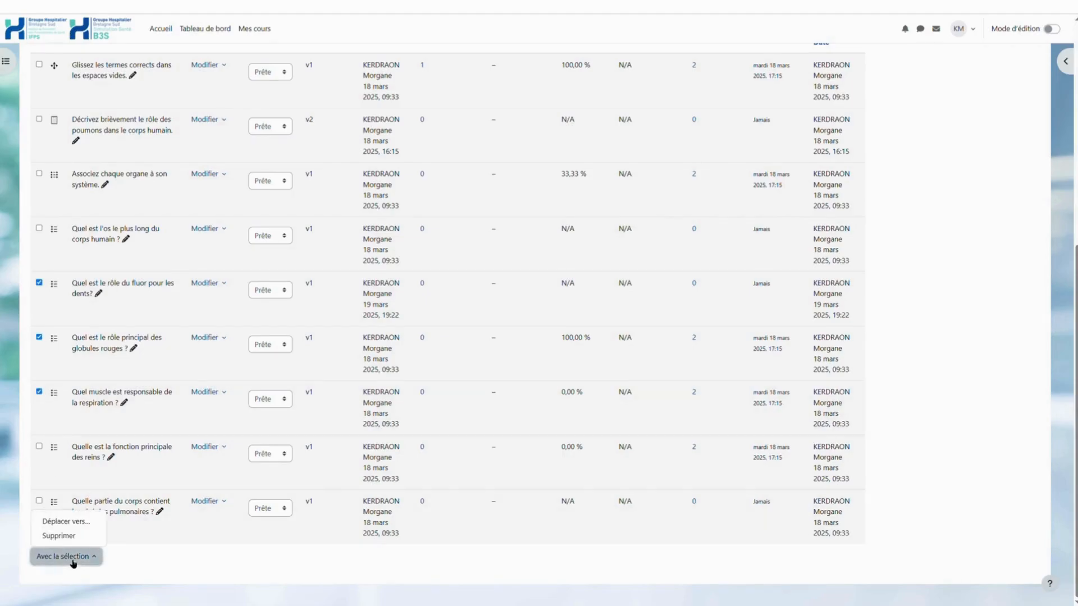
pyautogui.click(77, 522)
pyautogui.click(170, 152)
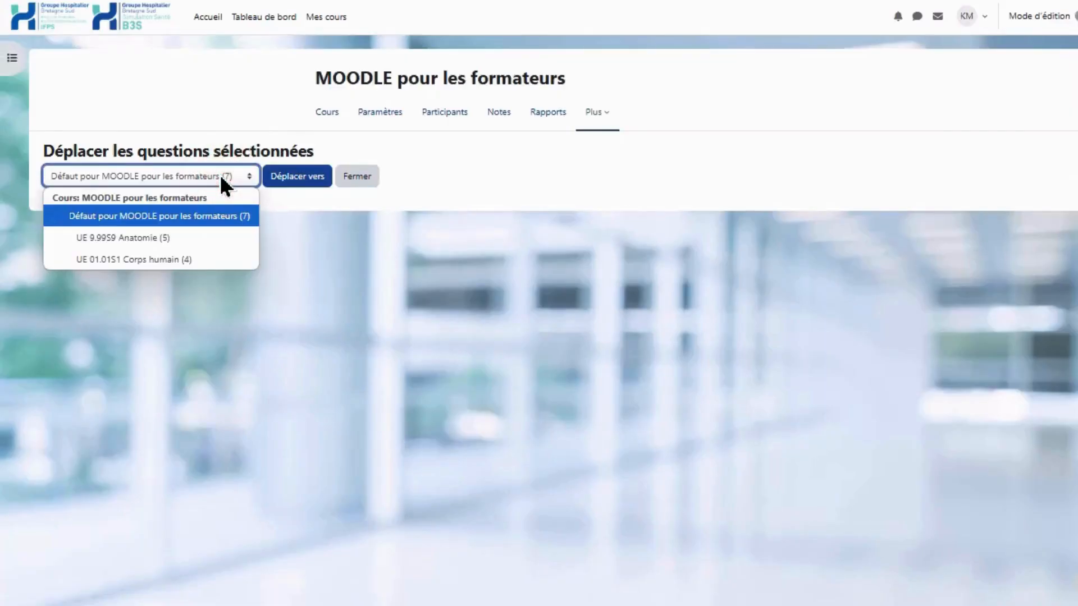
pyautogui.click(132, 259)
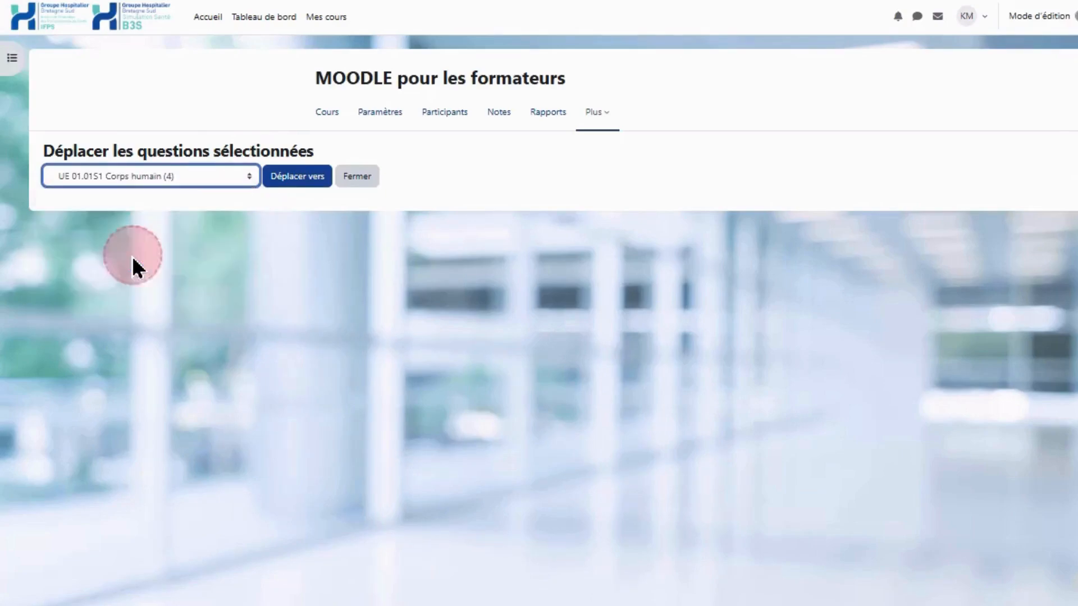
pyautogui.click(285, 178)
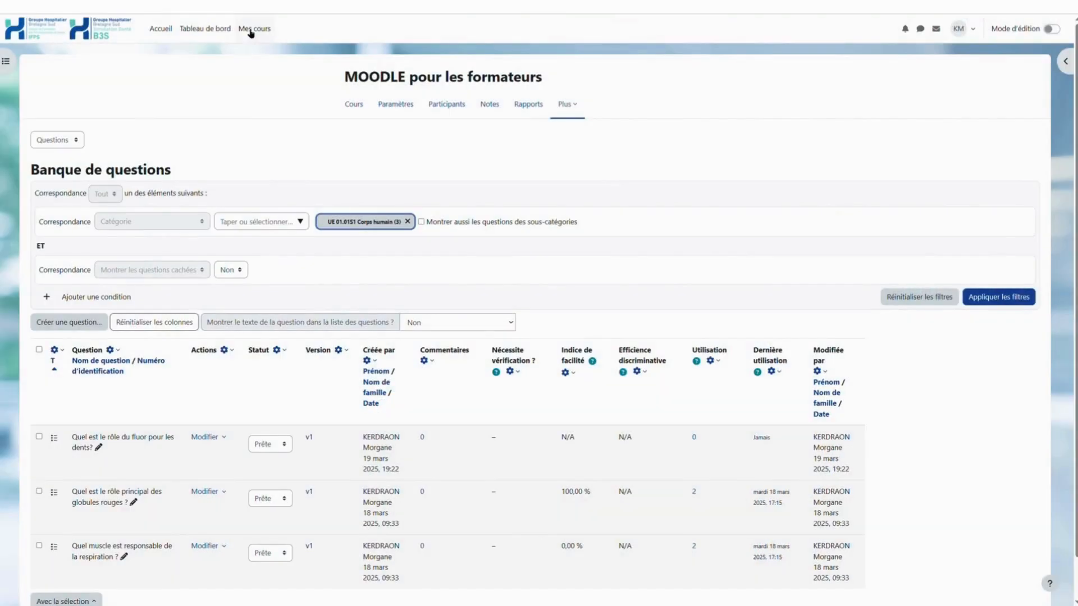
# Return to the main page of the course "MOODLE pour les formateurs" and turn on edit mode
pyautogui.click(353, 107)
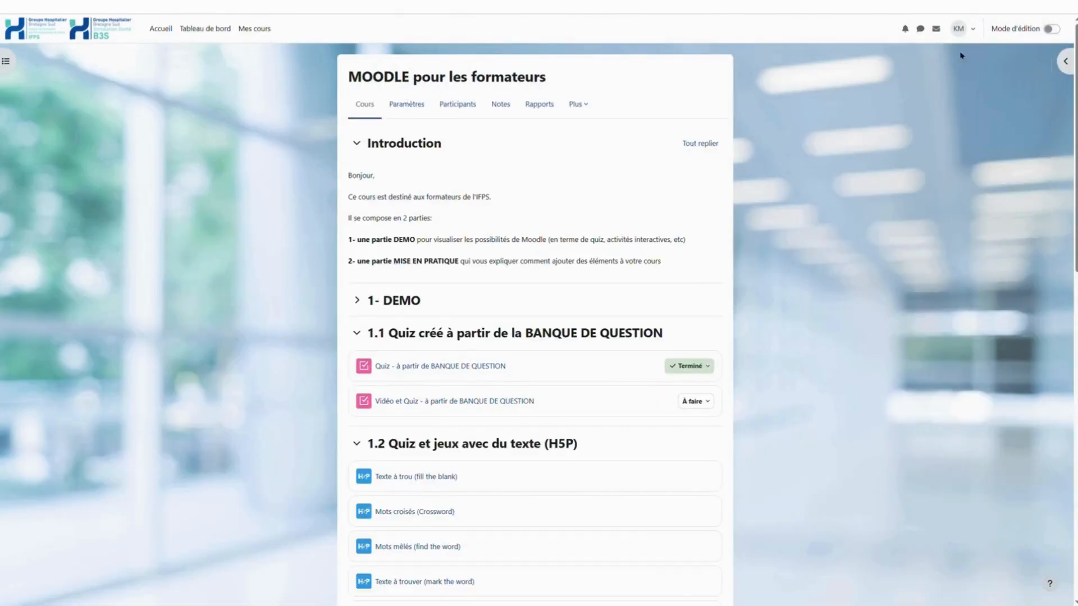
pyautogui.click(1051, 29)
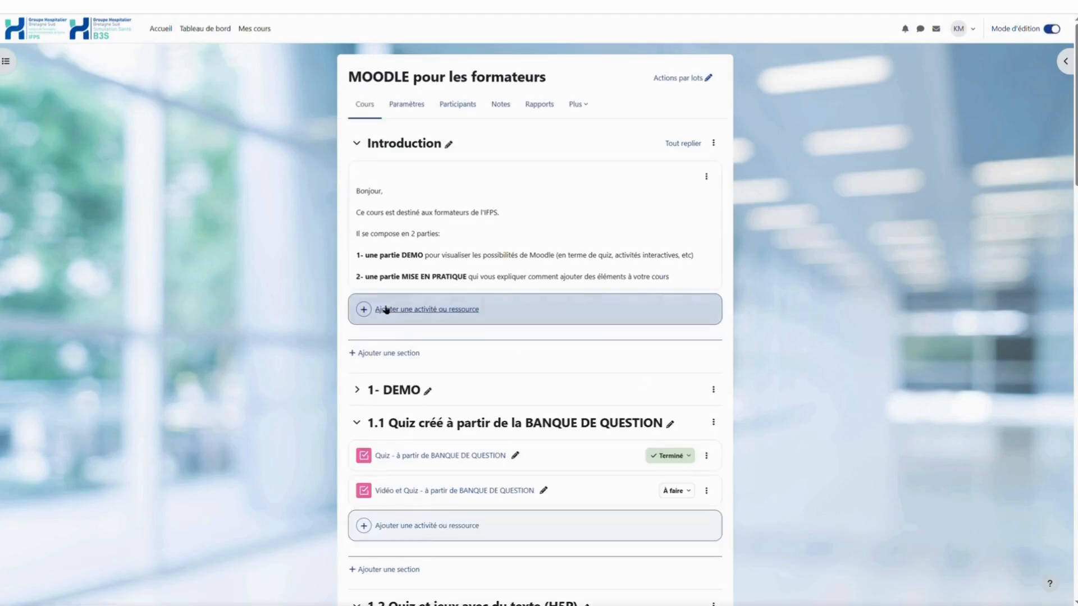
# Add a Test activity to the course section "1.1 Quiz créé à partir de la BANQUE DE QUESTION"
pyautogui.scroll(-1, 393, 342)
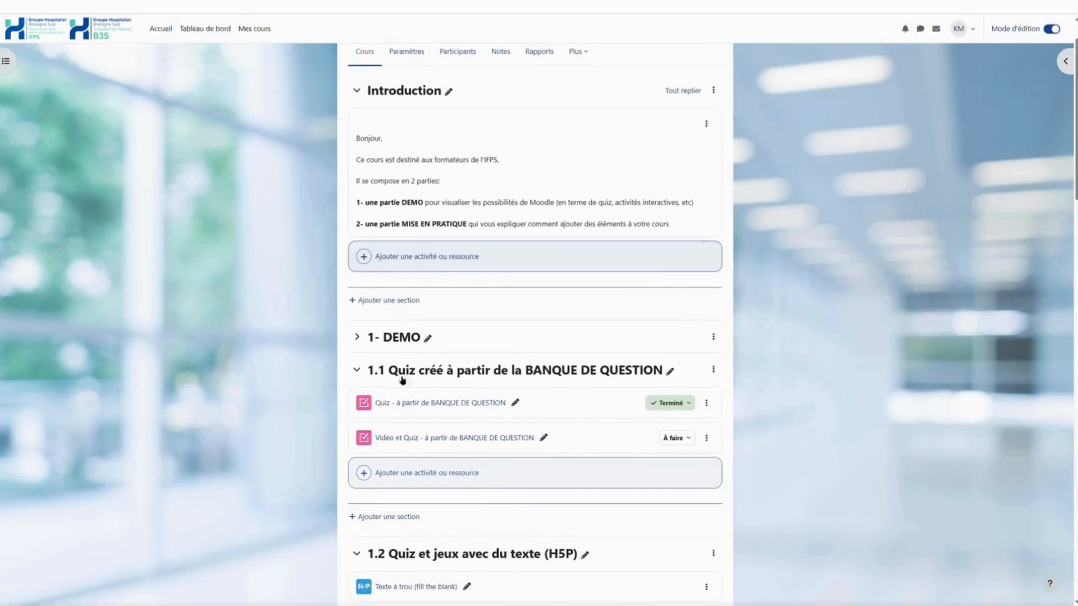
pyautogui.click(419, 476)
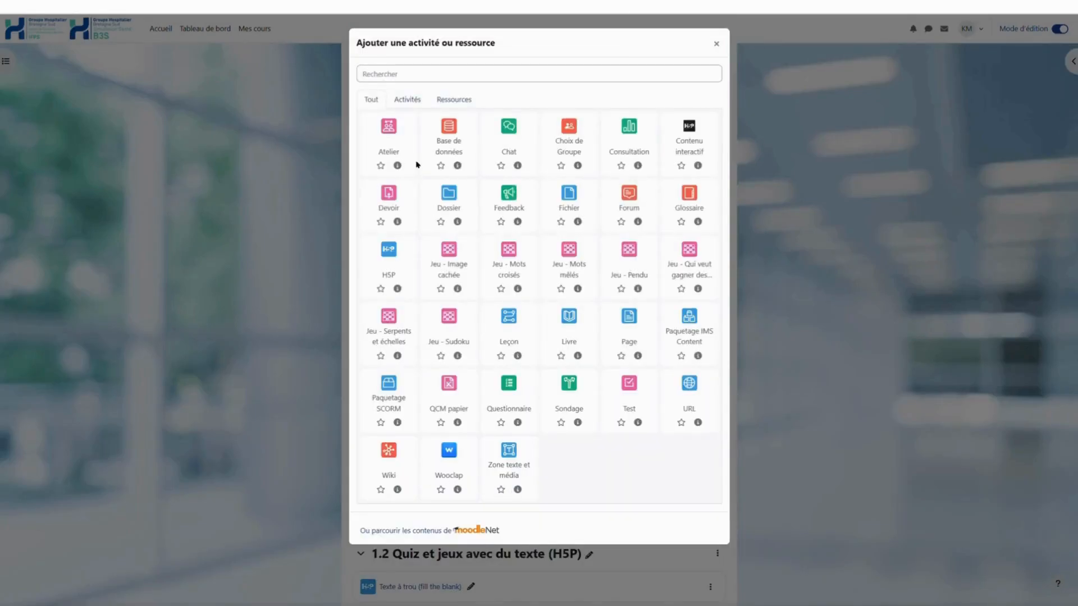
pyautogui.click(393, 75)
pyautogui.write('test')
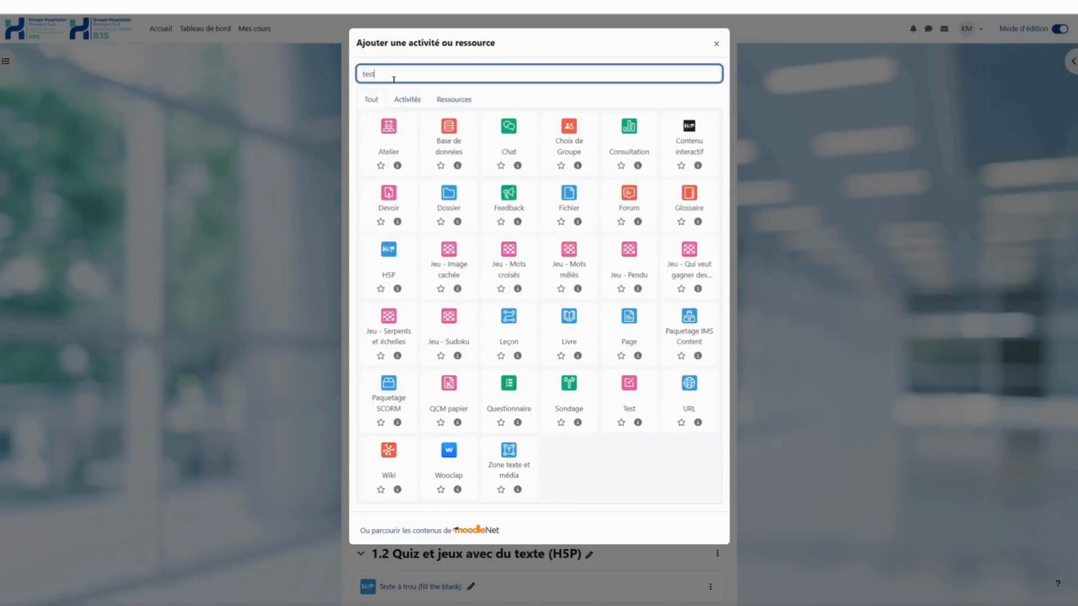
pyautogui.click(516, 145)
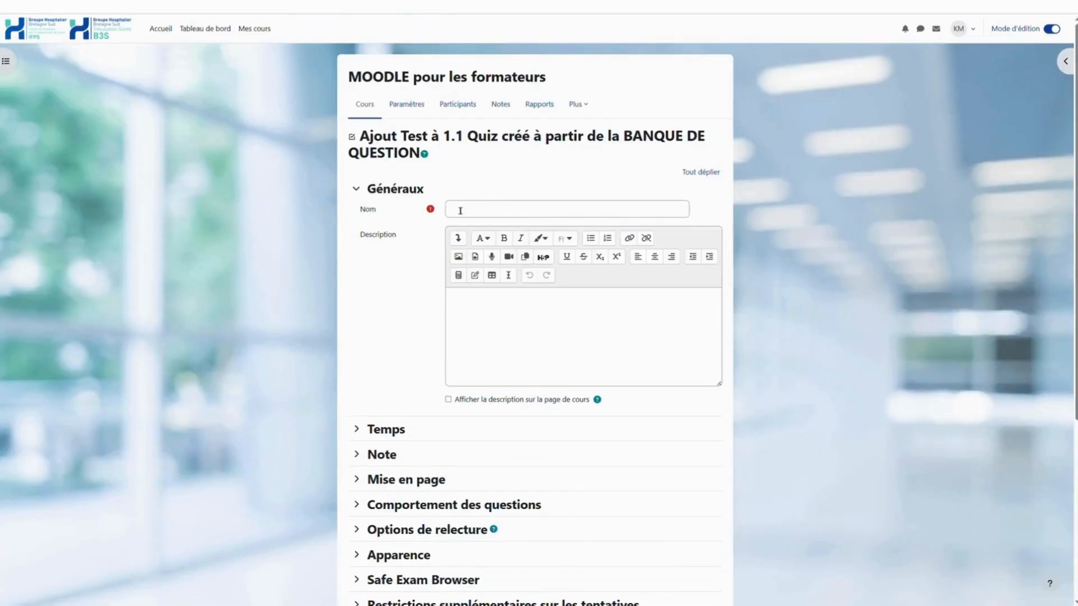
# Name the new test "quiz corps humain", keep its other settings, and save and display it
pyautogui.click(460, 210)
pyautogui.write('quiz corpshumaine')
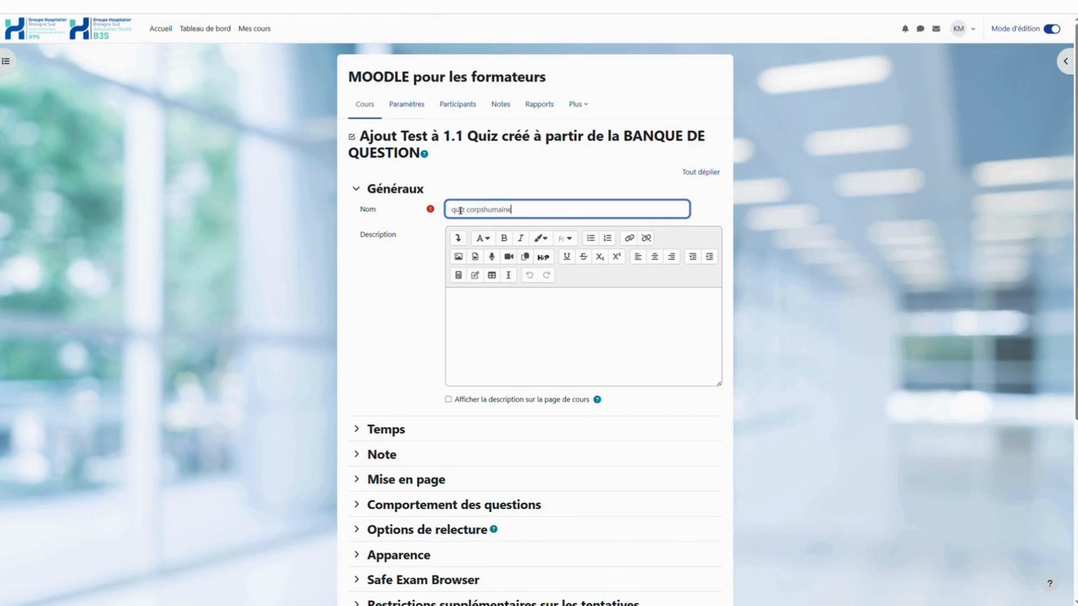
pyautogui.press('BackSpace')
pyautogui.click(486, 210)
pyautogui.scroll(-5, 476, 300)
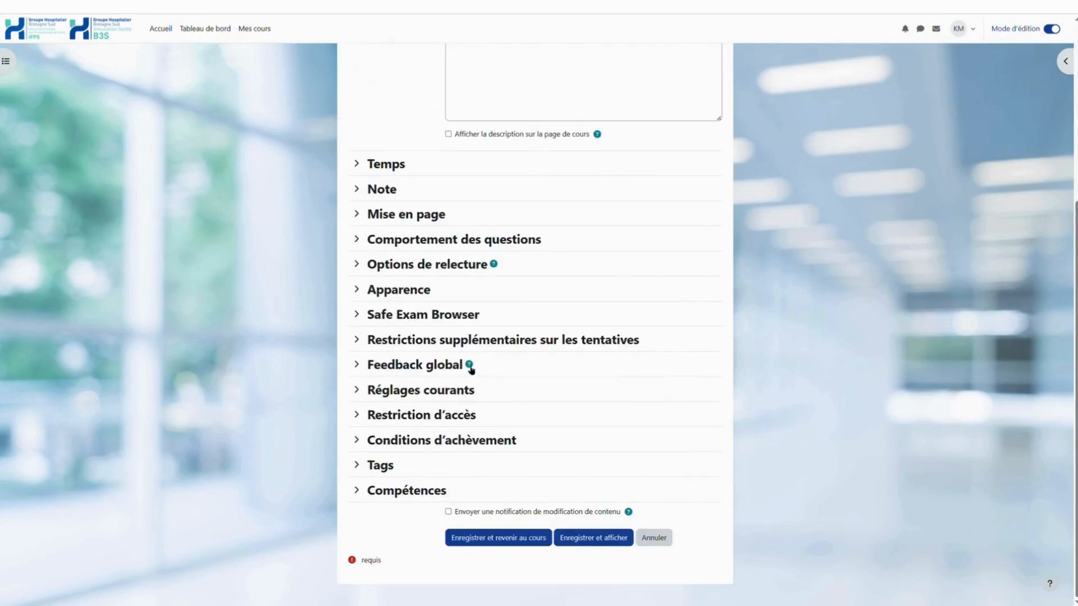
pyautogui.click(574, 537)
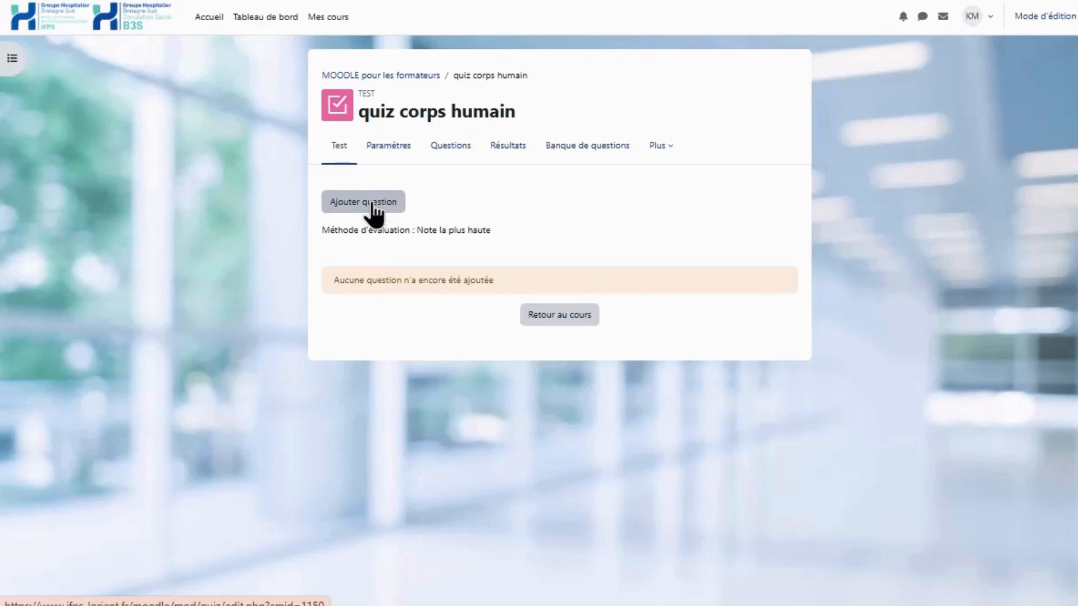
# Add all questions from the question bank category "UE 01.01S1 Corps humain" to the quiz
pyautogui.click(372, 206)
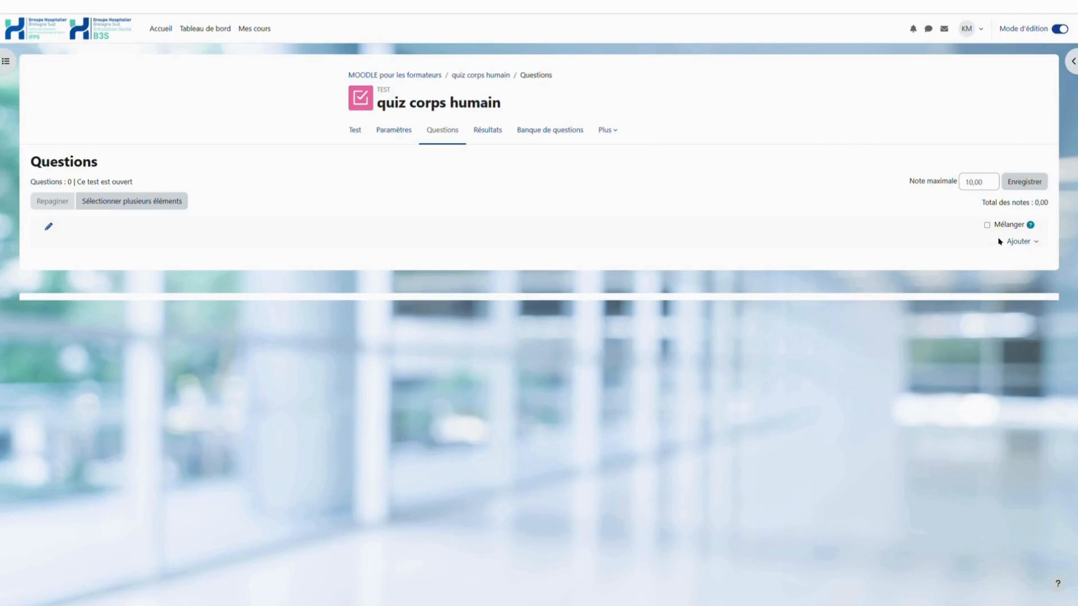
pyautogui.click(1013, 242)
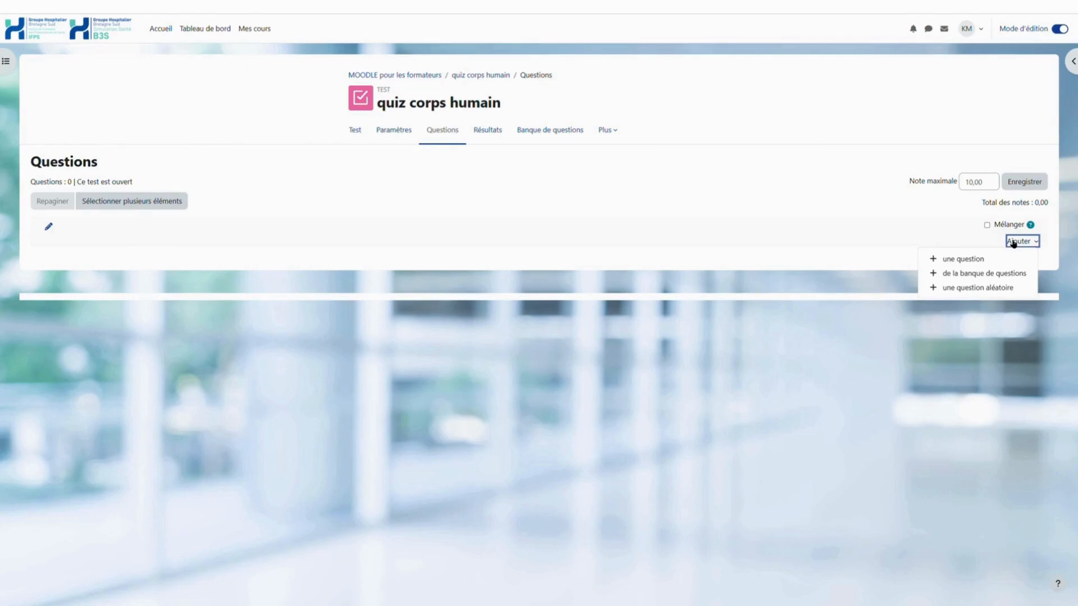
pyautogui.click(963, 274)
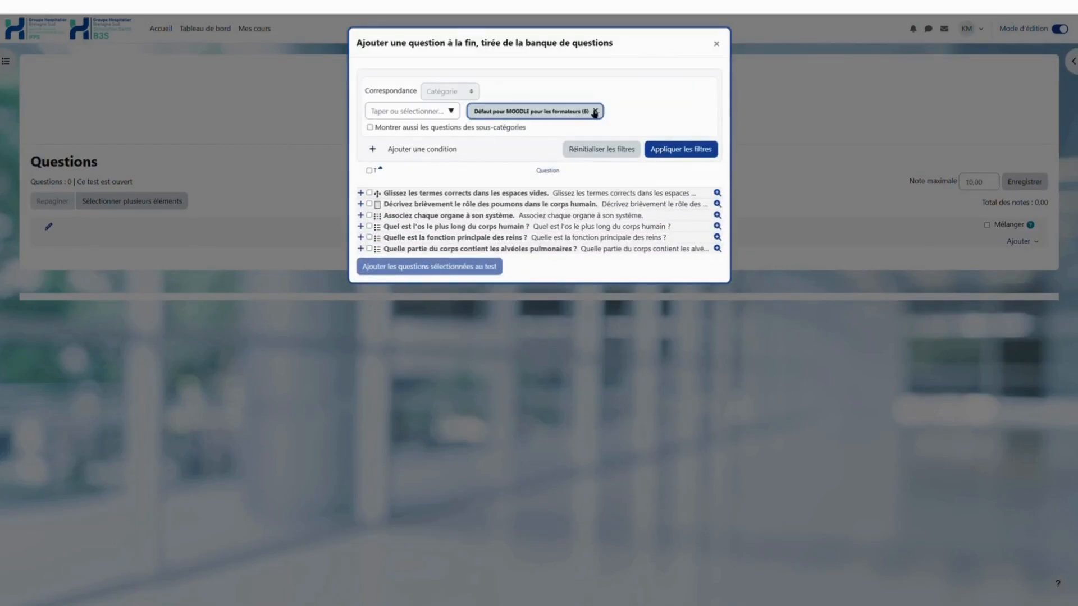
pyautogui.click(450, 111)
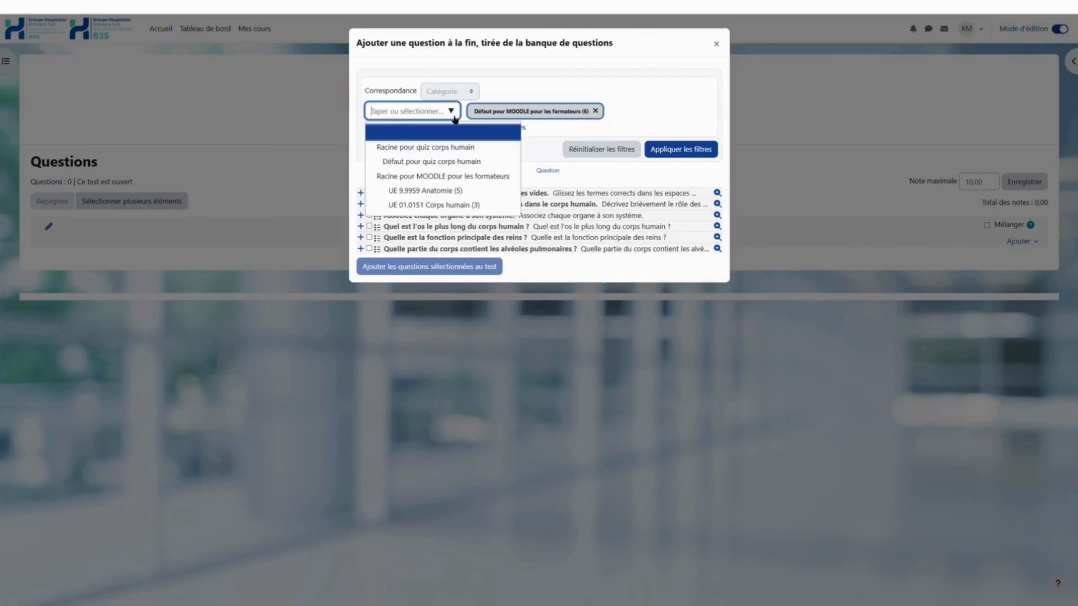
pyautogui.click(438, 205)
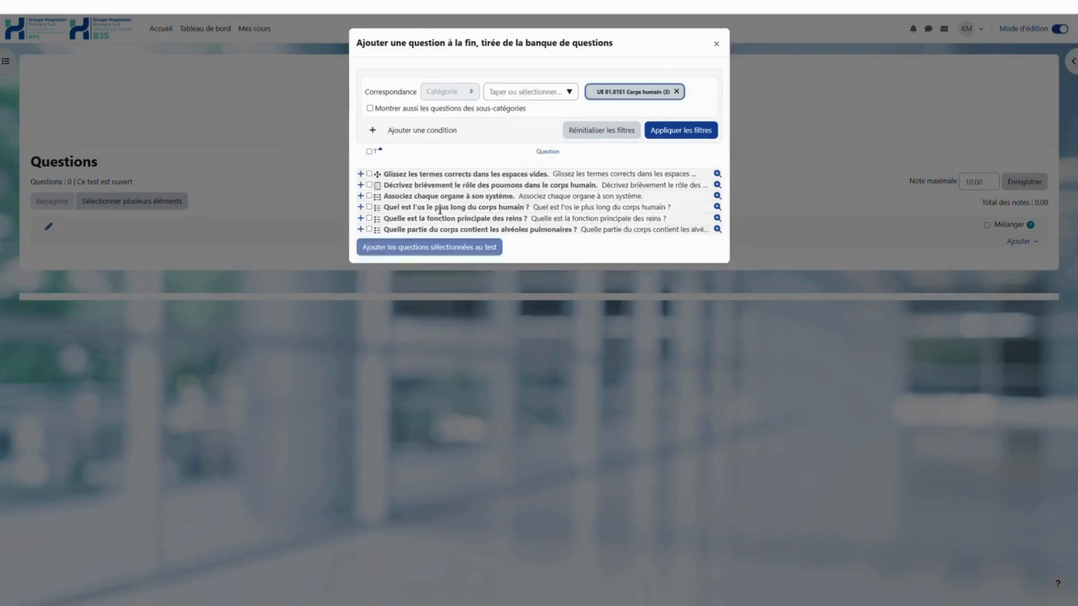
pyautogui.click(682, 132)
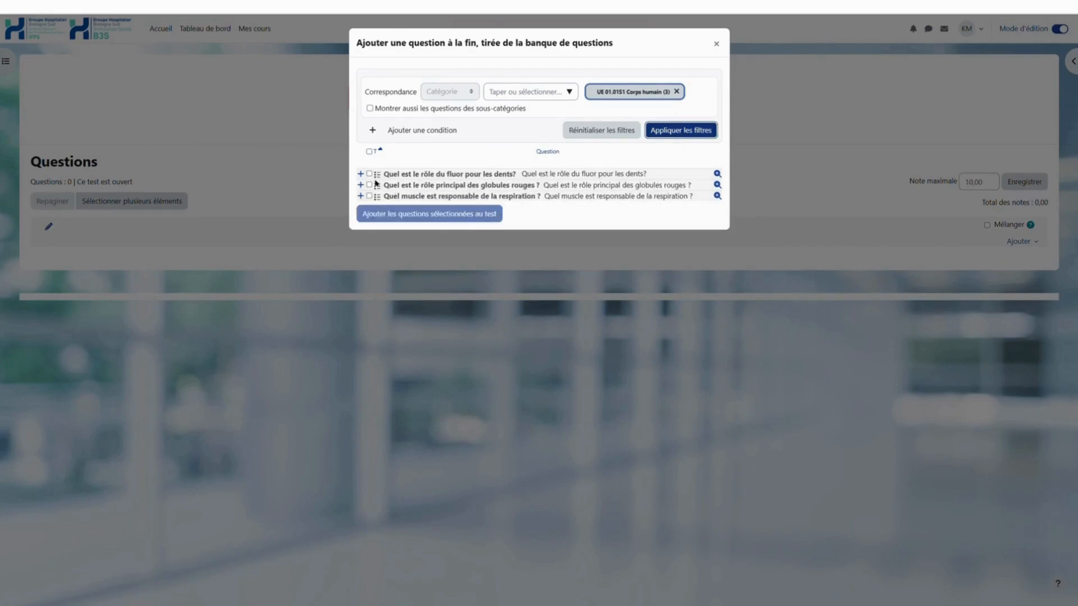
pyautogui.click(369, 152)
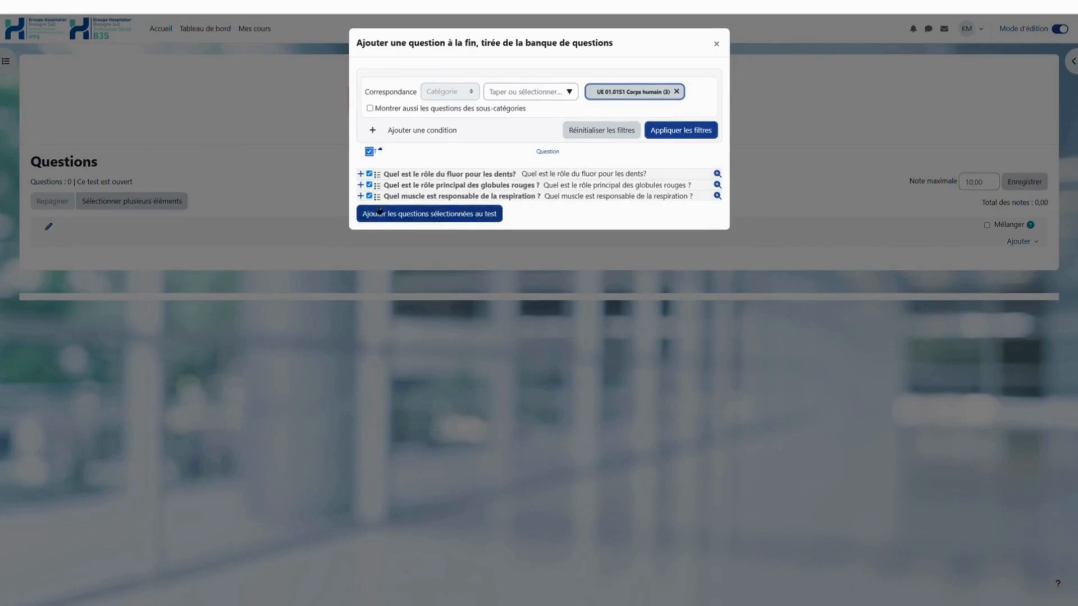
pyautogui.click(465, 214)
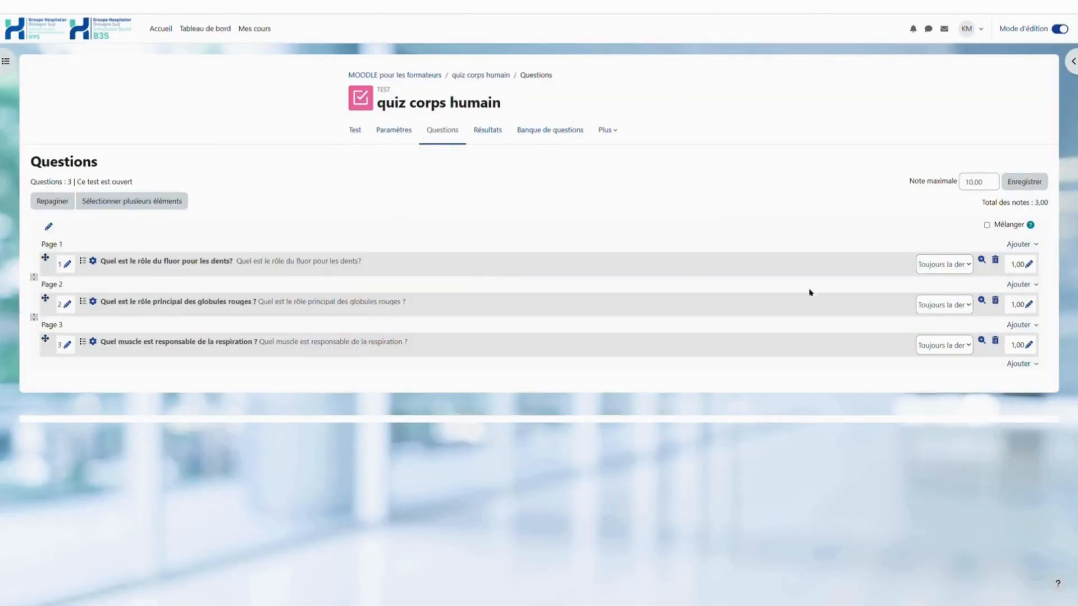
# Set the quiz's maximum grade to 3, save it, and open the quiz's results report
pyautogui.moveTo(995, 187); pyautogui.dragTo(961, 187)
pyautogui.write('3')
pyautogui.click(1024, 182)
pyautogui.click(493, 138)
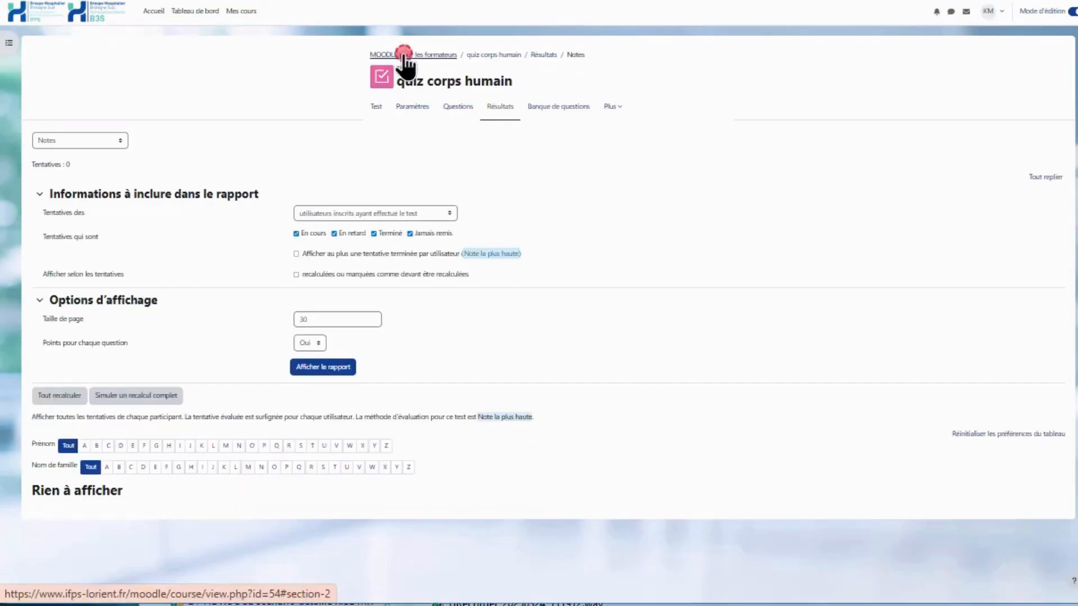
# Return to the course "MOODLE pour les formateurs" and hide "quiz corps humain" on the course page
pyautogui.click(403, 55)
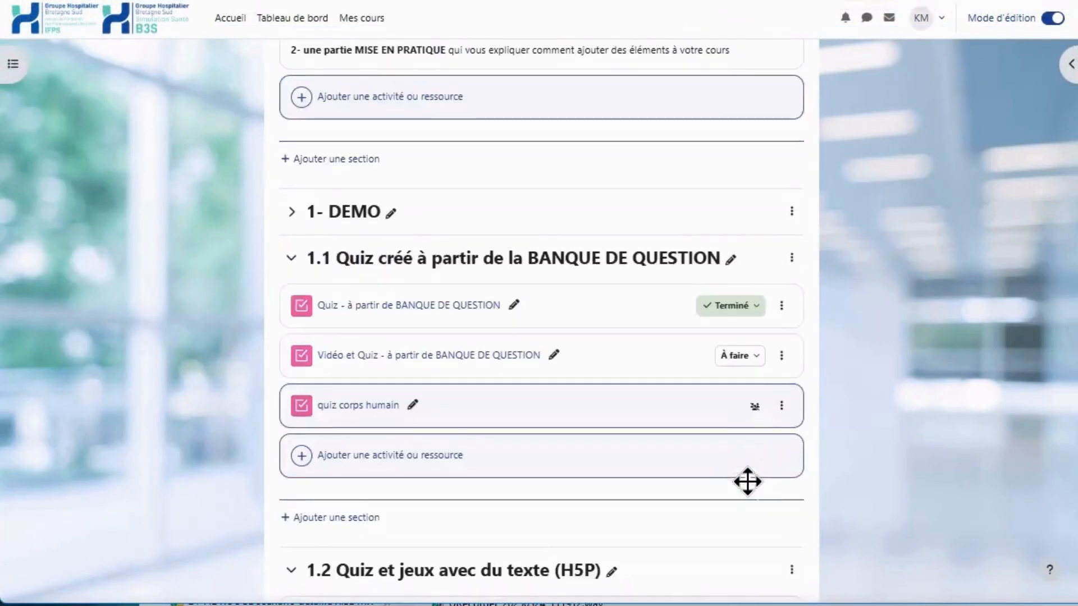
pyautogui.click(781, 407)
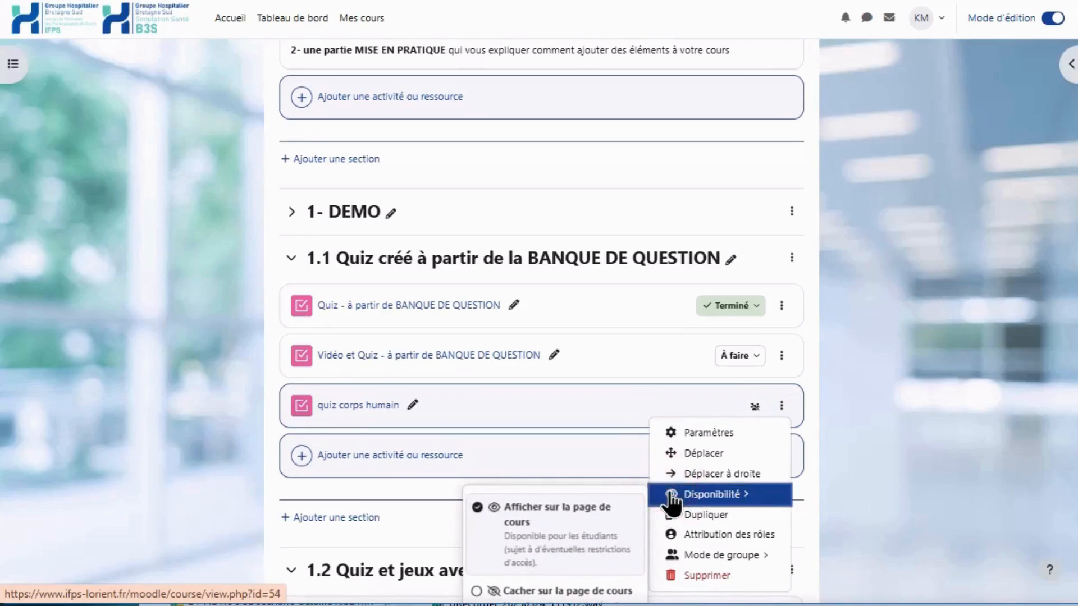
pyautogui.click(578, 591)
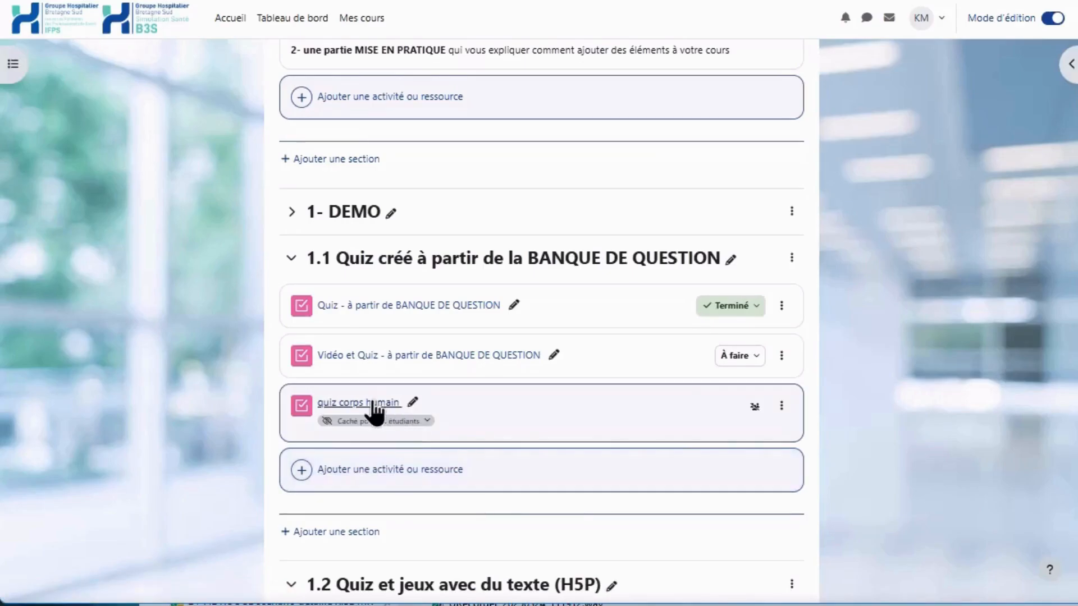
# In the settings of "quiz corps humain", enable both the opening and the closing date of the test
pyautogui.click(356, 409)
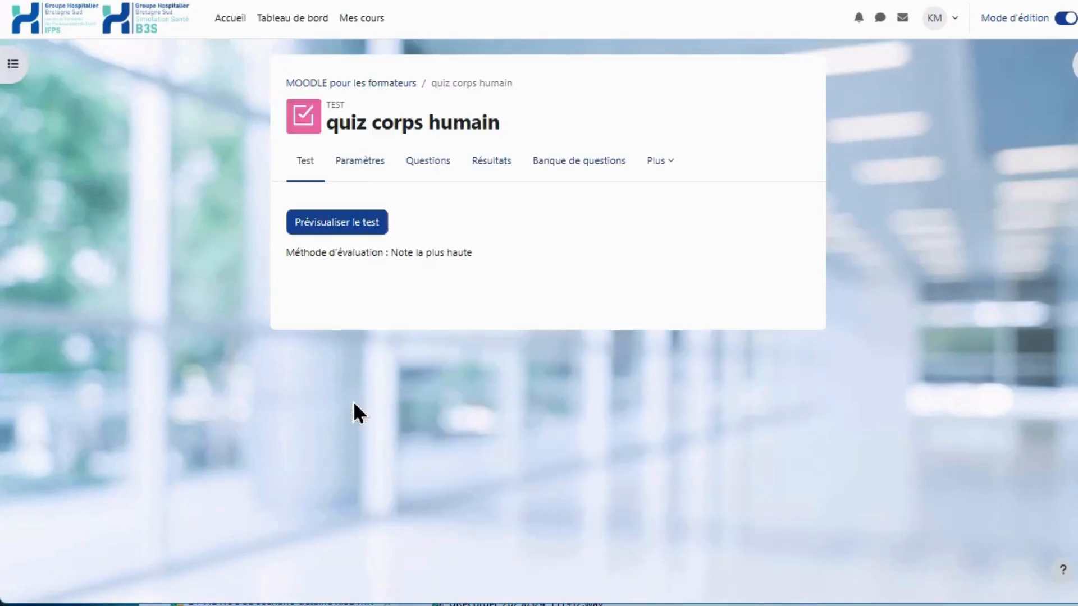
pyautogui.click(359, 164)
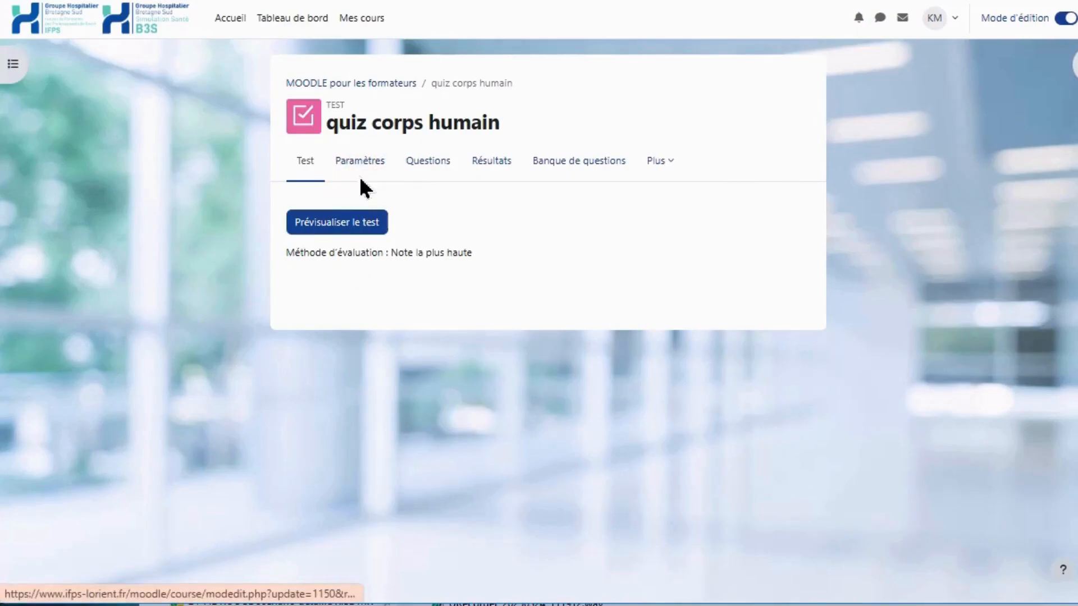
pyautogui.scroll(-5, 373, 271)
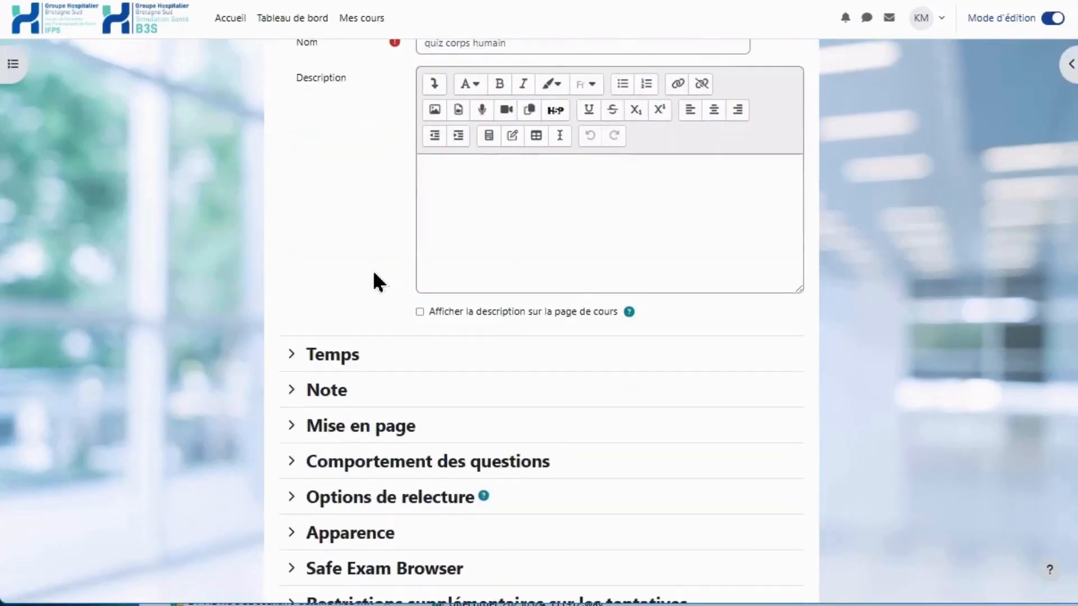
pyautogui.scroll(-2, 372, 271)
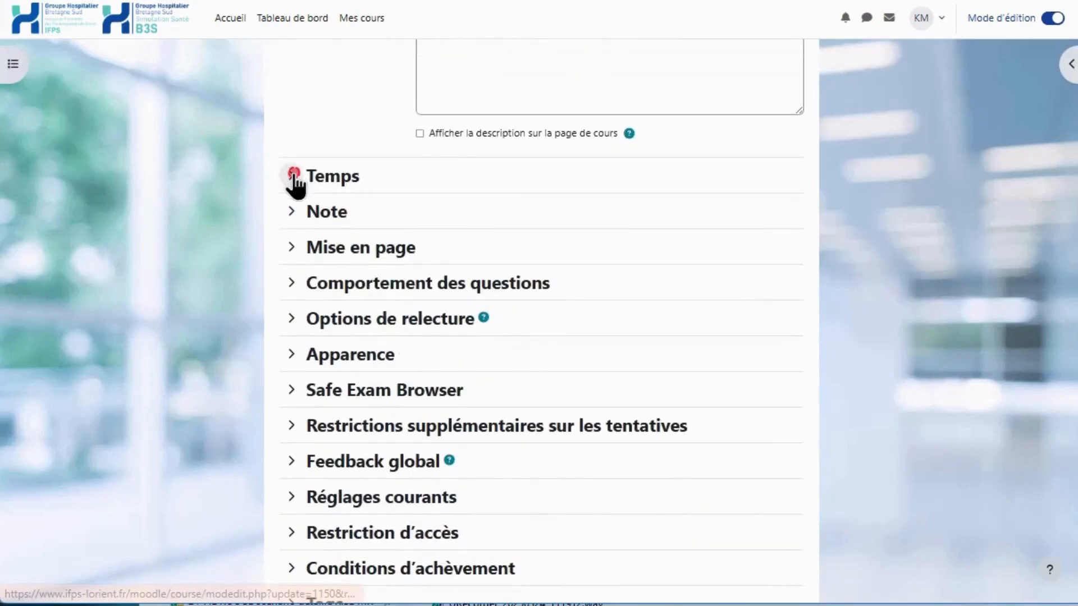
pyautogui.click(292, 175)
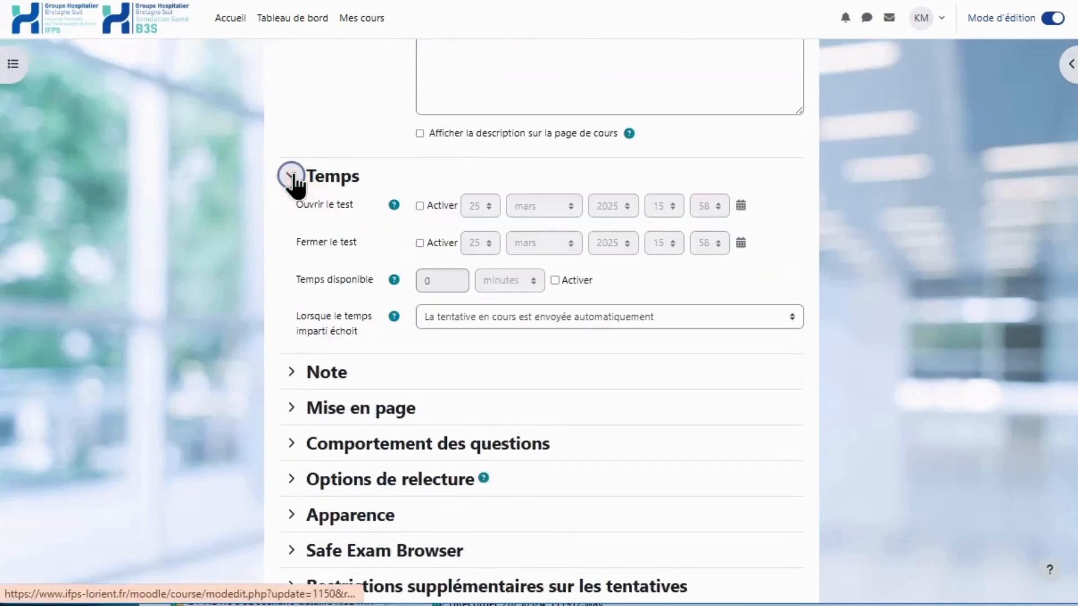
pyautogui.click(419, 205)
pyautogui.click(420, 243)
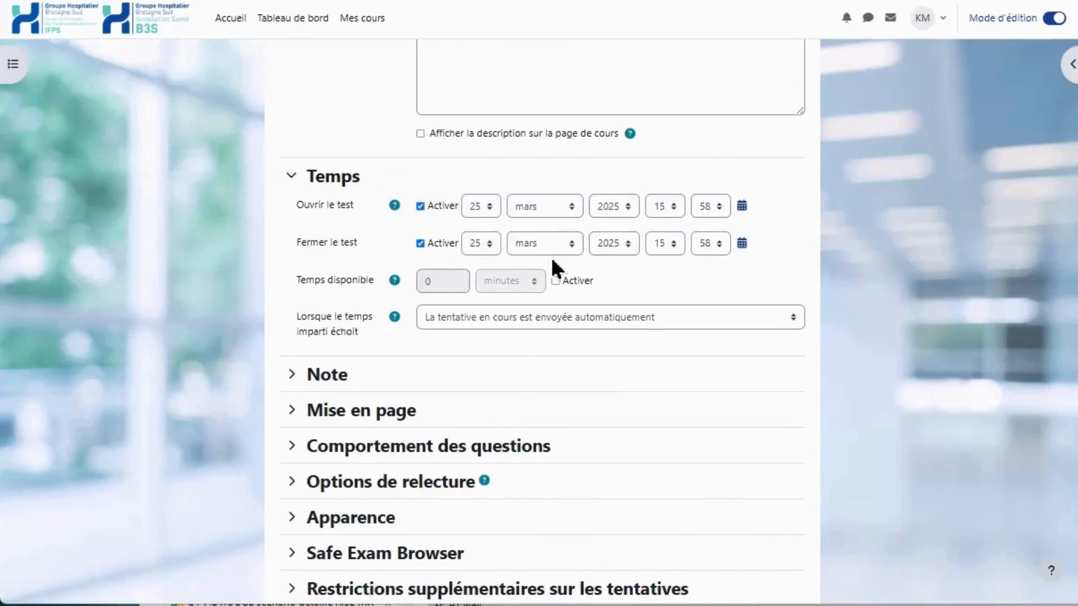
# Set the month of the test's closing date to avril, then save and display the quiz
pyautogui.click(515, 246)
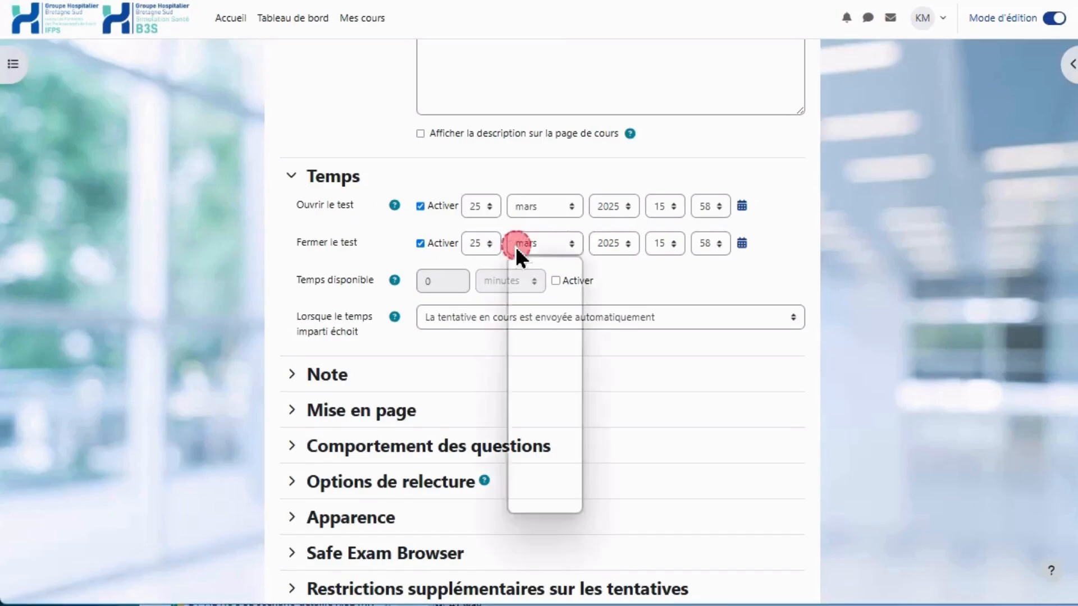
pyautogui.click(528, 334)
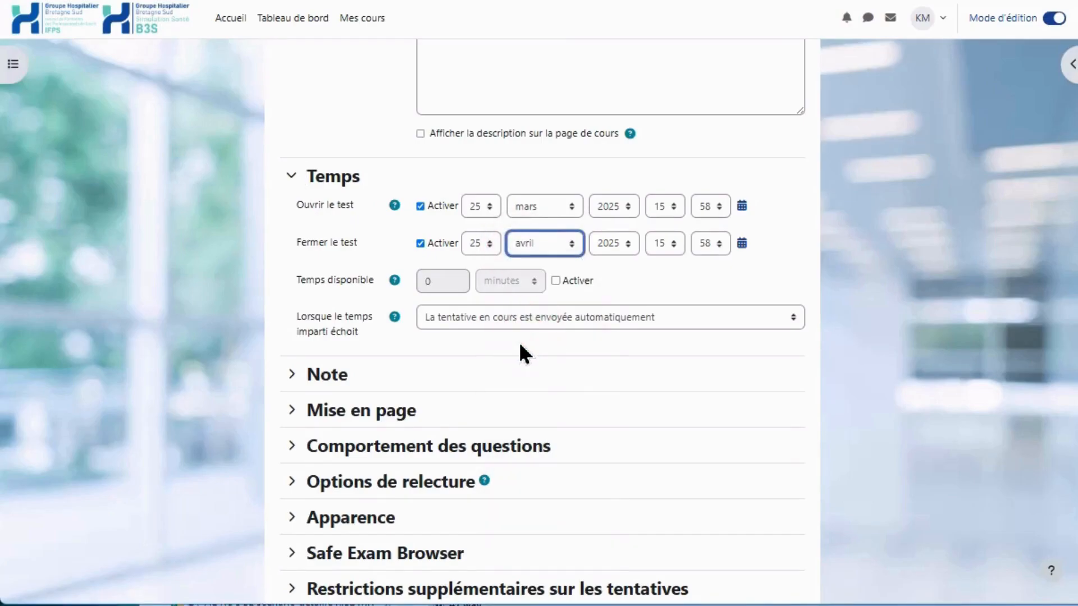
pyautogui.scroll(-5, 519, 342)
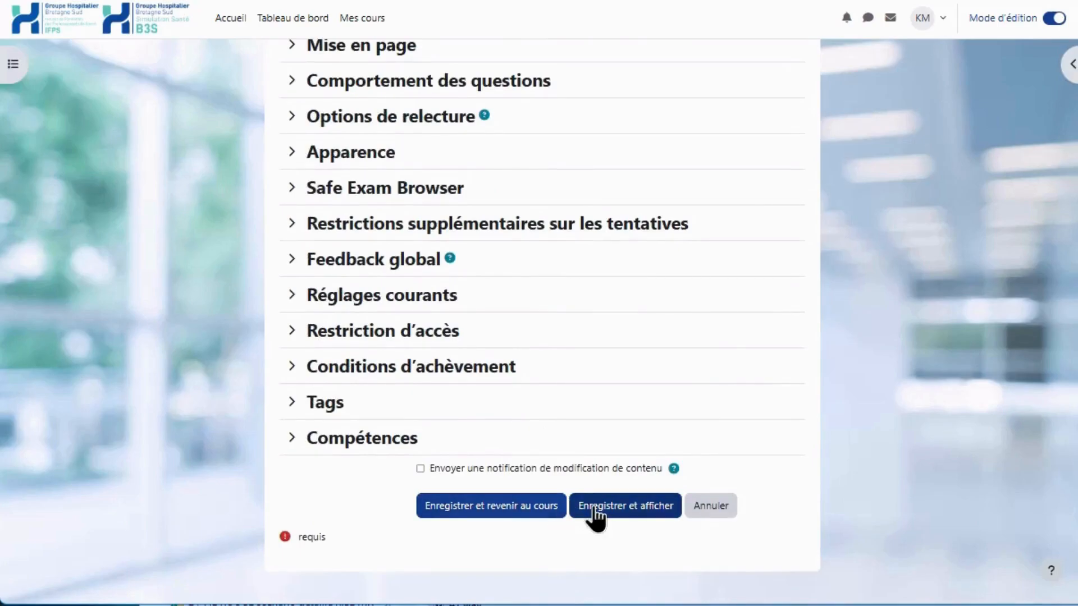
pyautogui.click(593, 507)
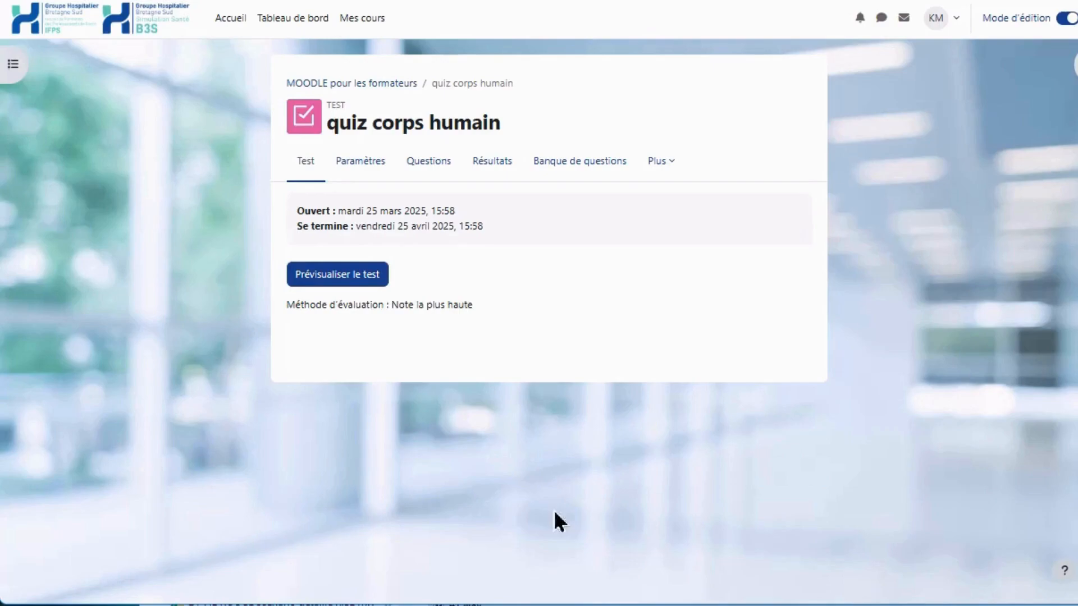
# Preview the quiz, answer the fluoride question with "Aider à la reminéralisation des dents" and check the answer
pyautogui.click(324, 279)
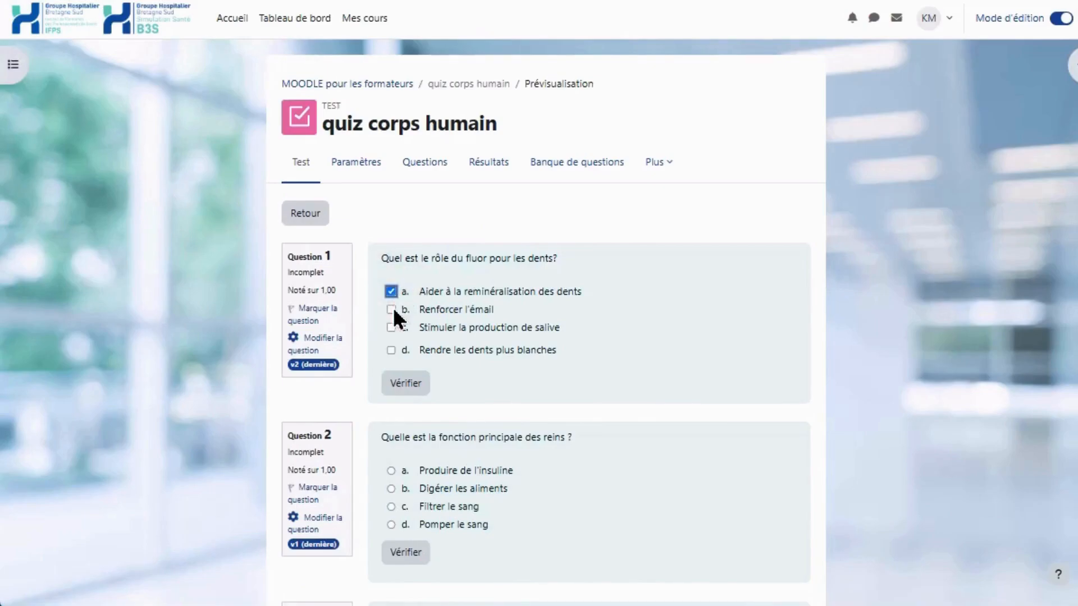
pyautogui.click(403, 382)
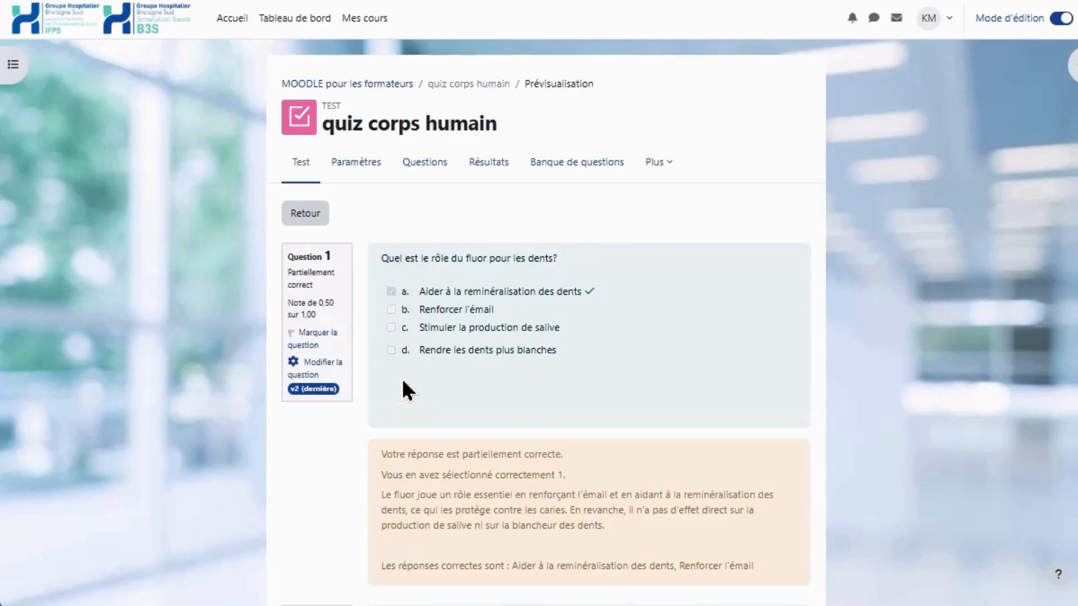